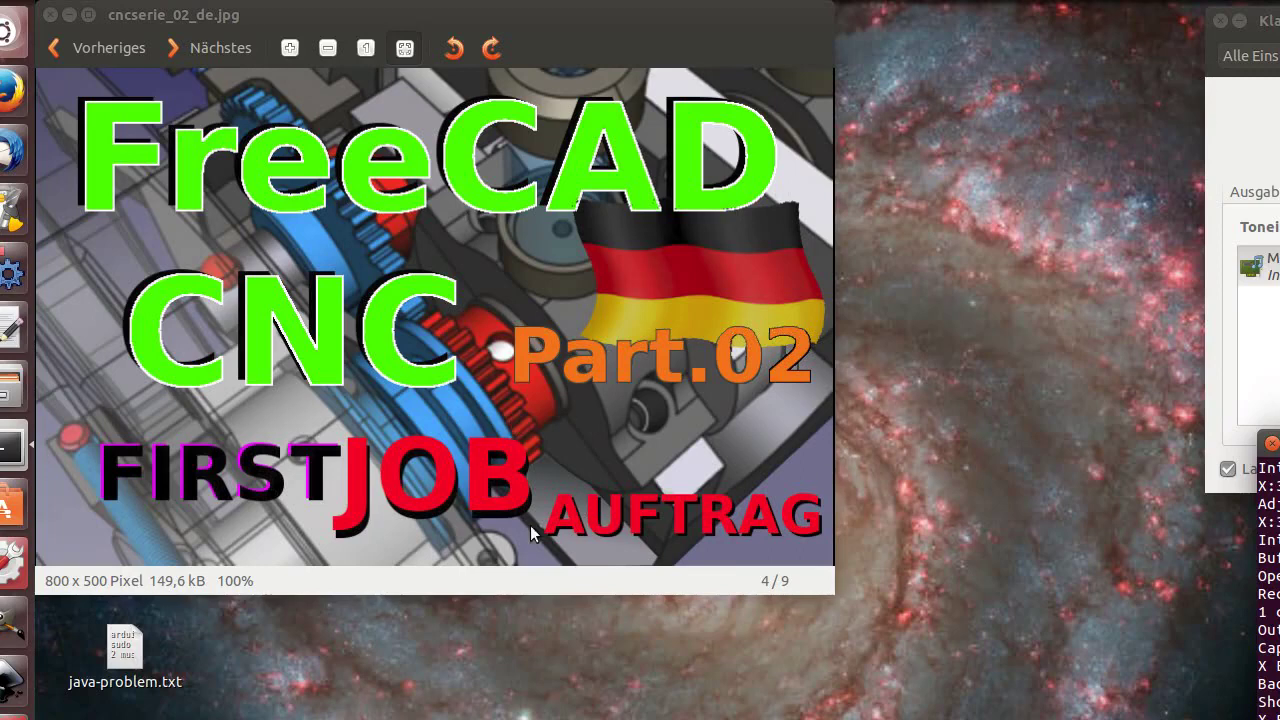
Launch FreeCAD from the Ubuntu dock
click(12, 275)
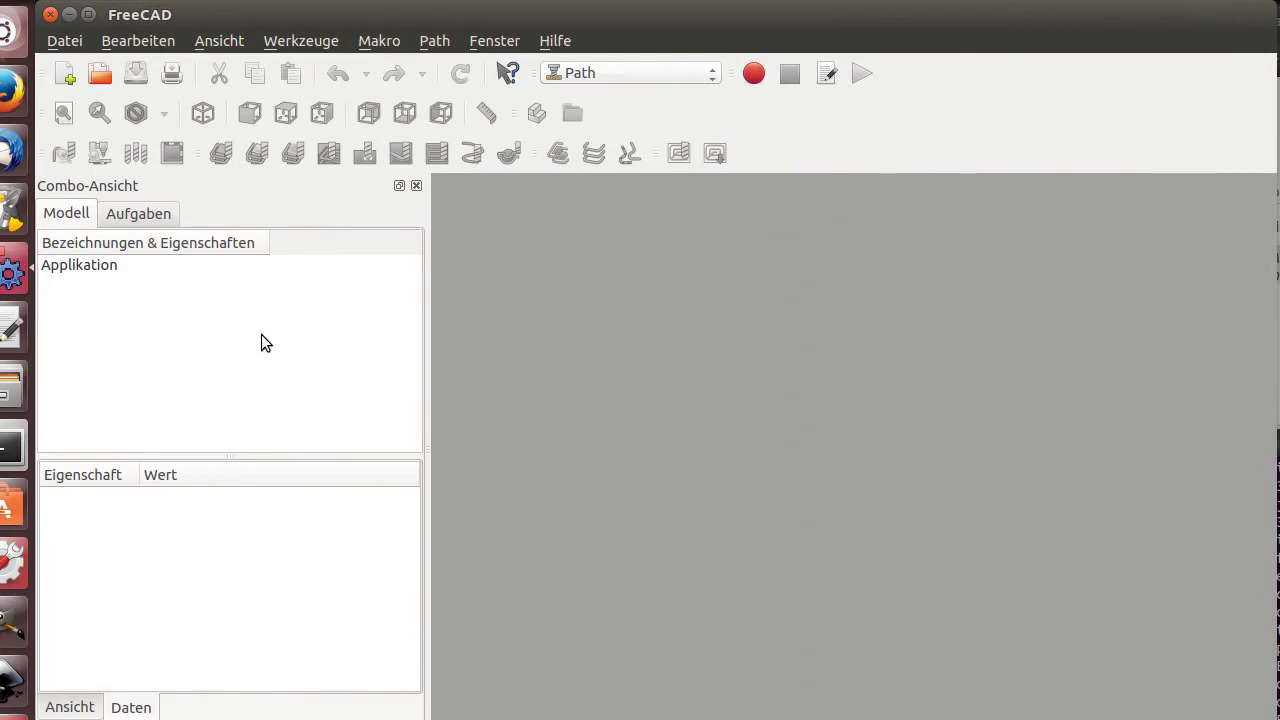
Open the recent ureol_freecad_ausen plate model and inspect its Fusion from an angled view
click(64, 40)
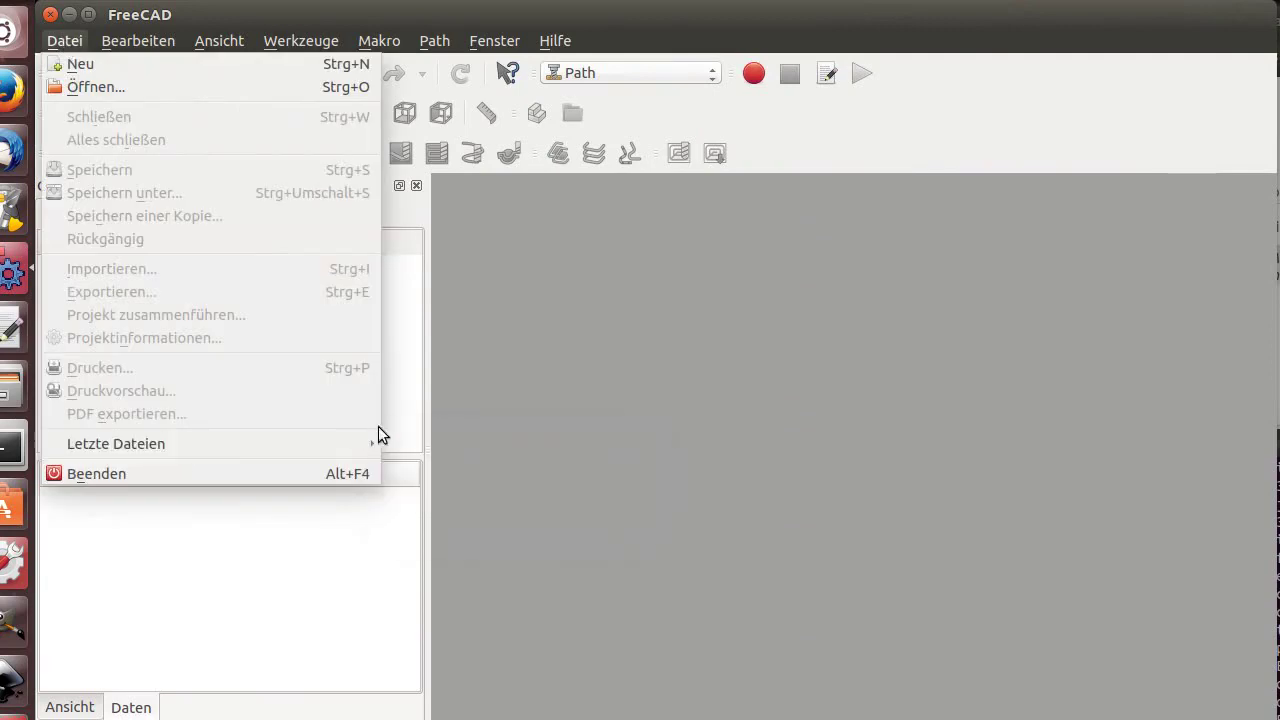
mouse_move(116, 443)
click(439, 441)
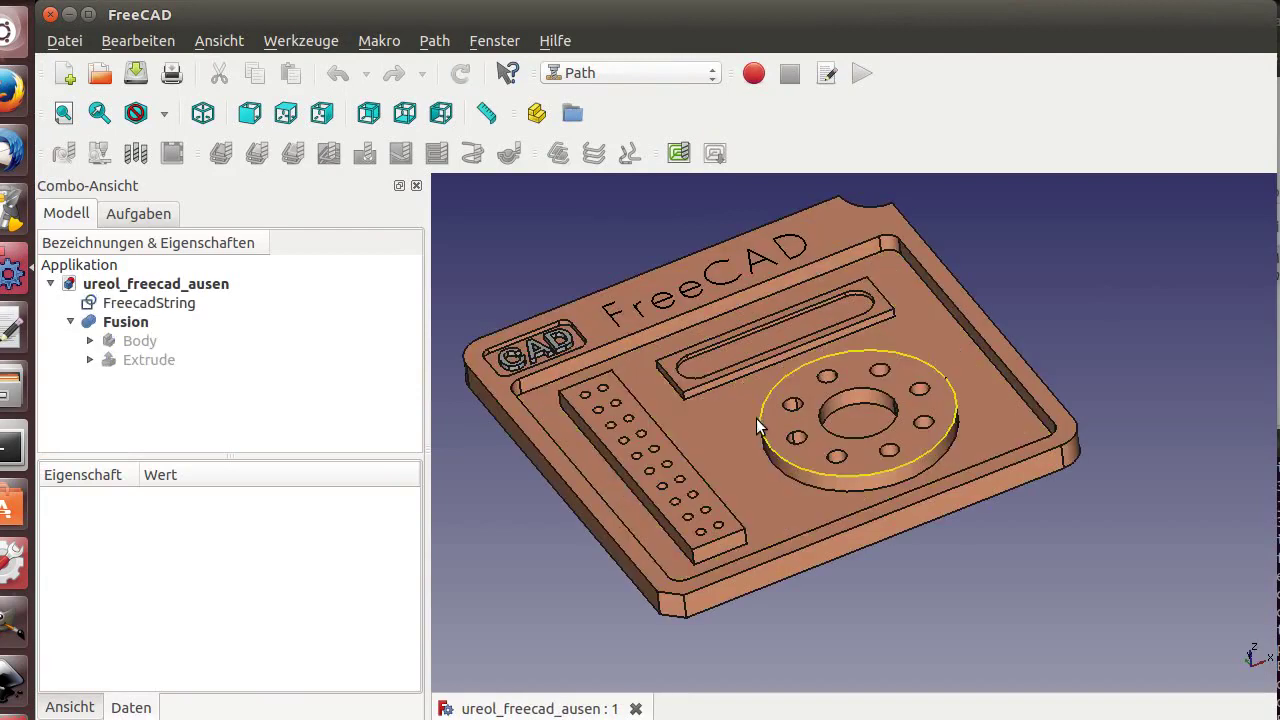
mouse_move(779, 407)
middle_down()
mouse_move(813, 437)
mouse_move(790, 430)
middle_up()
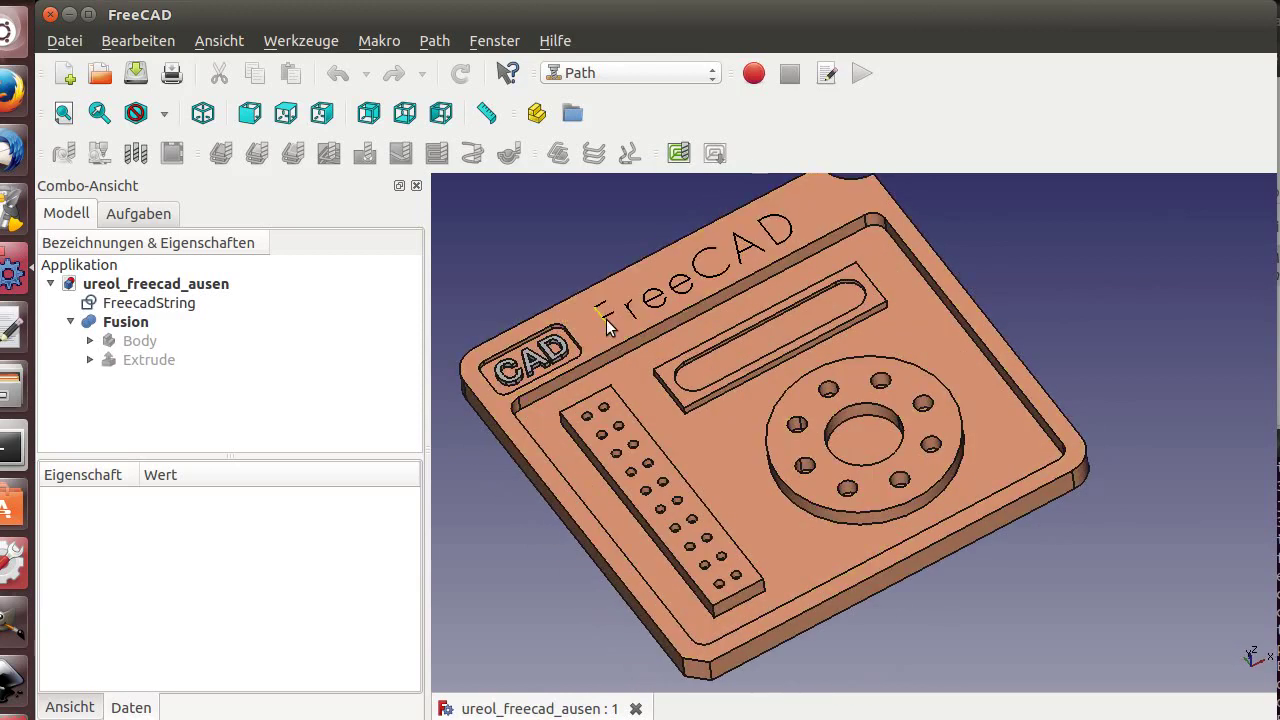
click(171, 302)
click(140, 322)
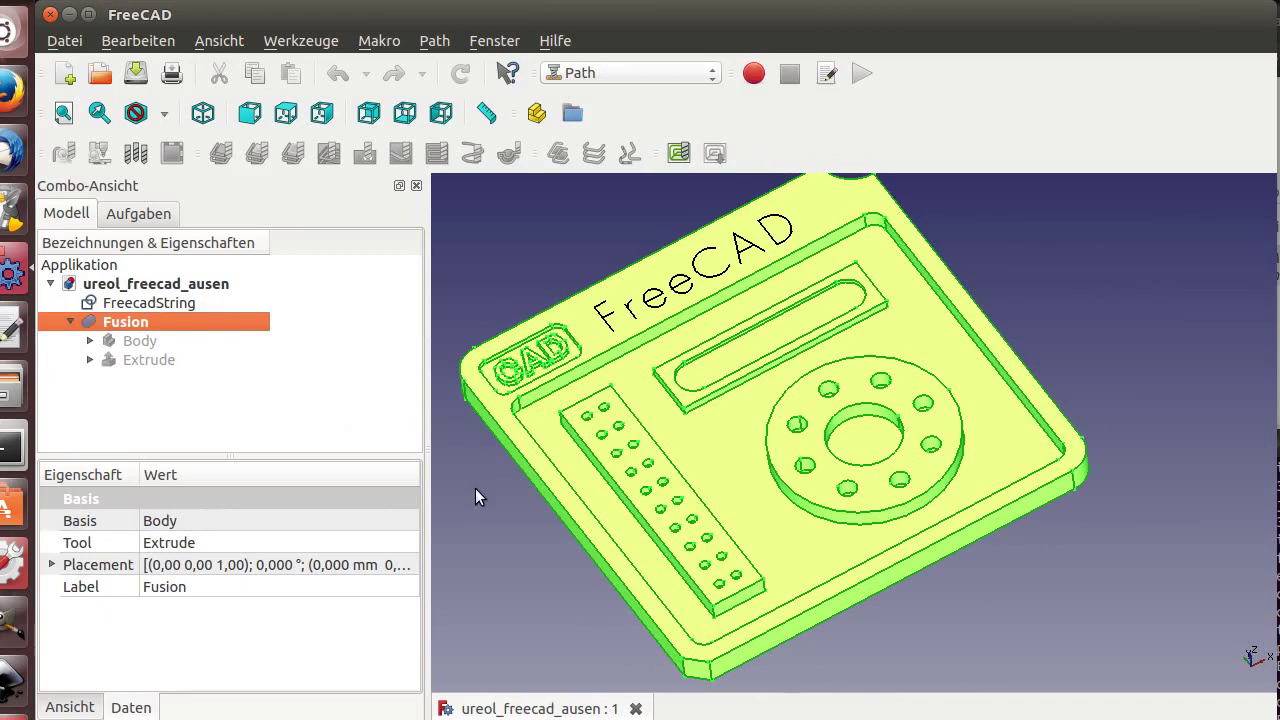
click(390, 330)
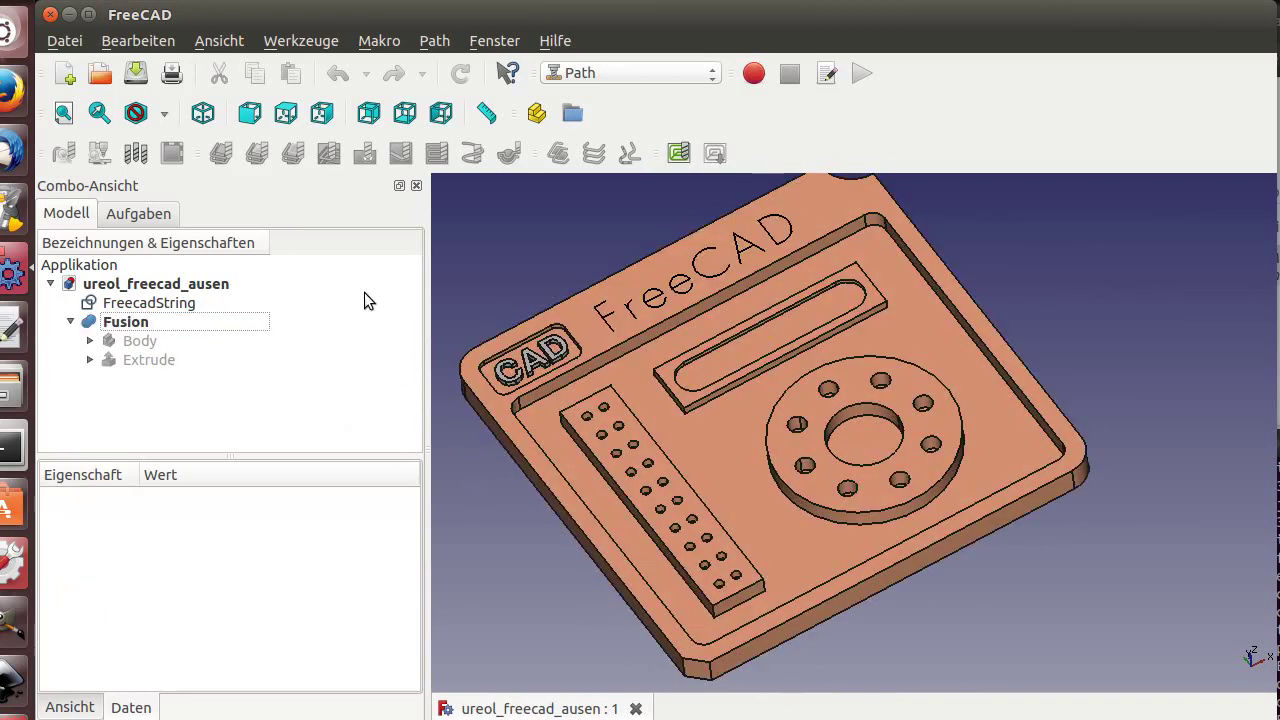
click(596, 72)
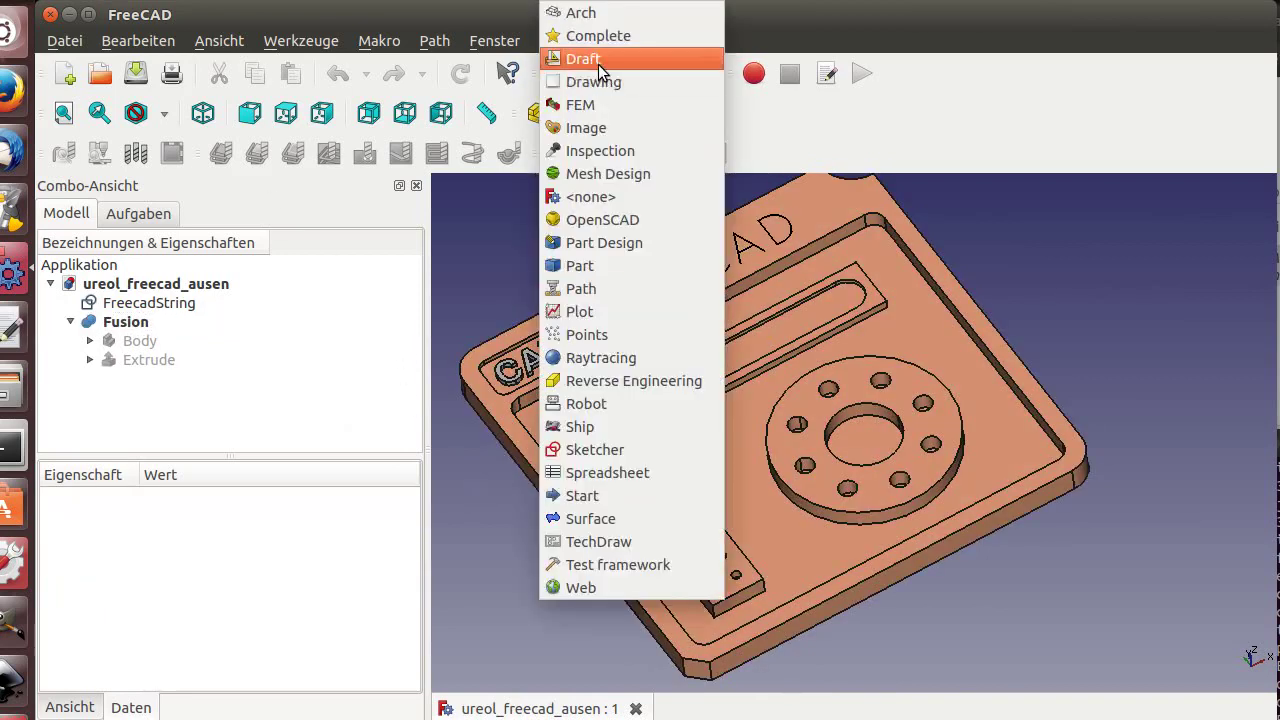
In the Path workbench, create a Job with Fusion as its base model
click(606, 288)
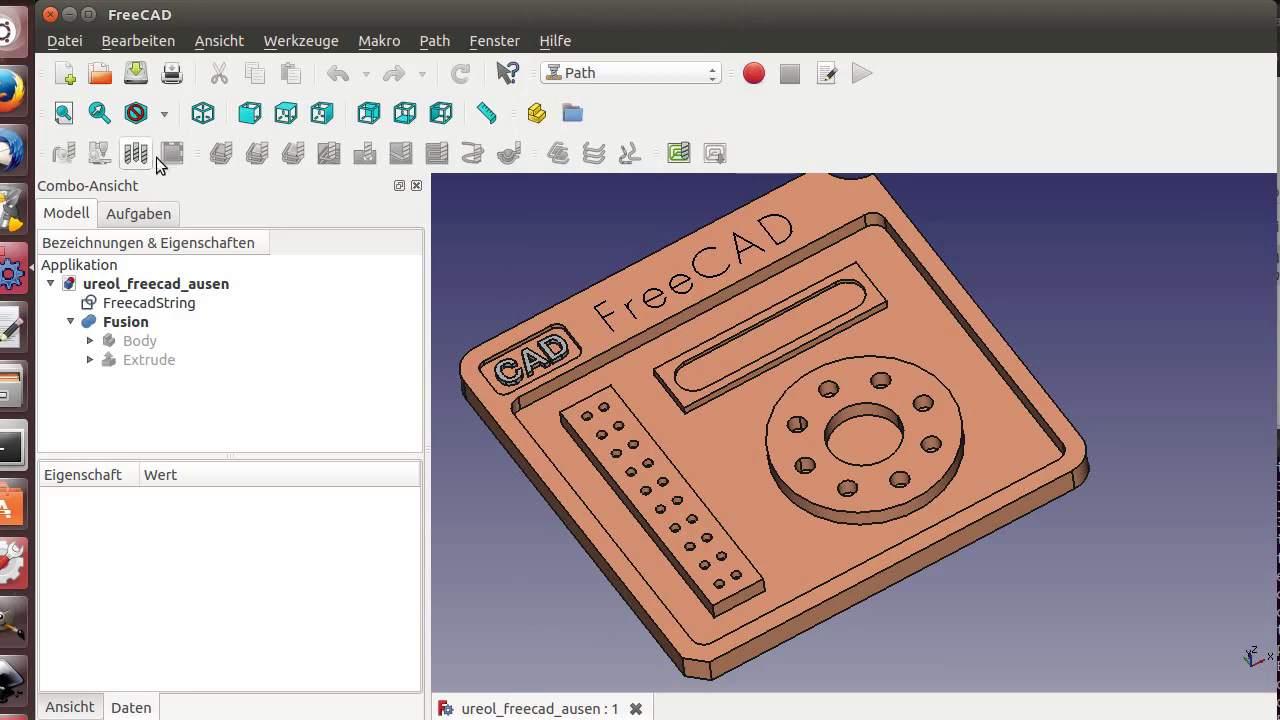
click(676, 152)
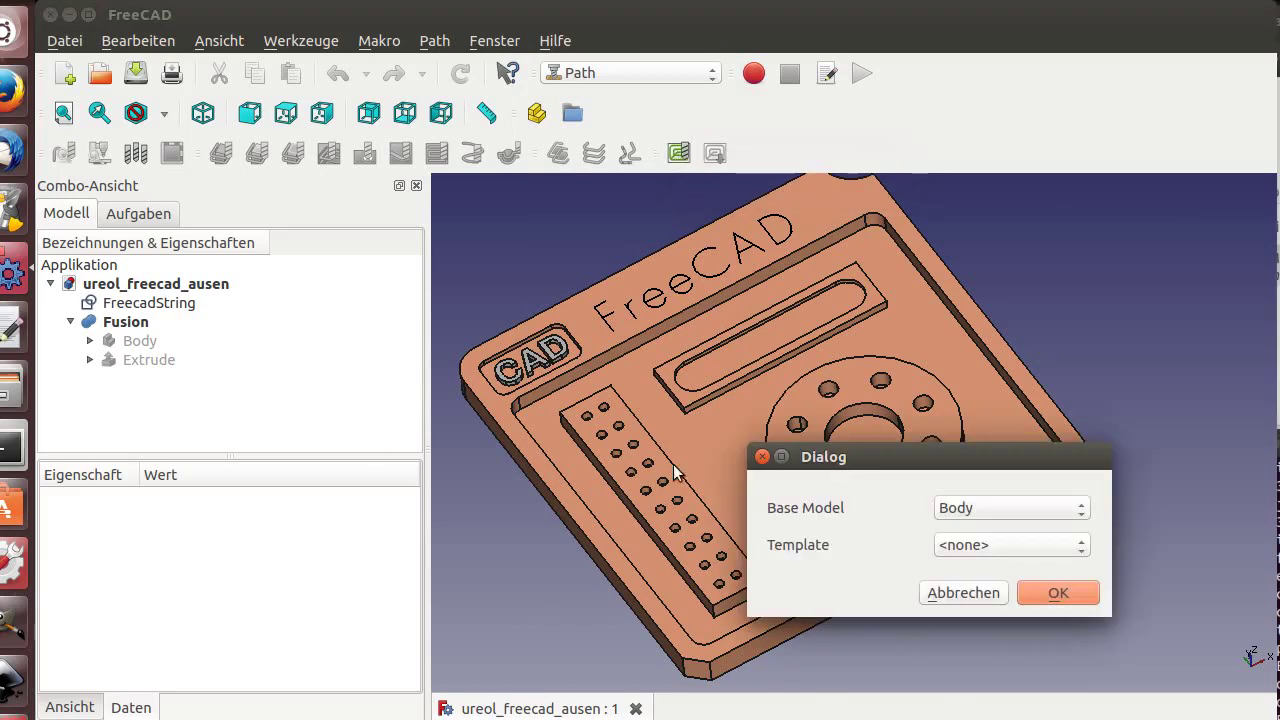
click(948, 505)
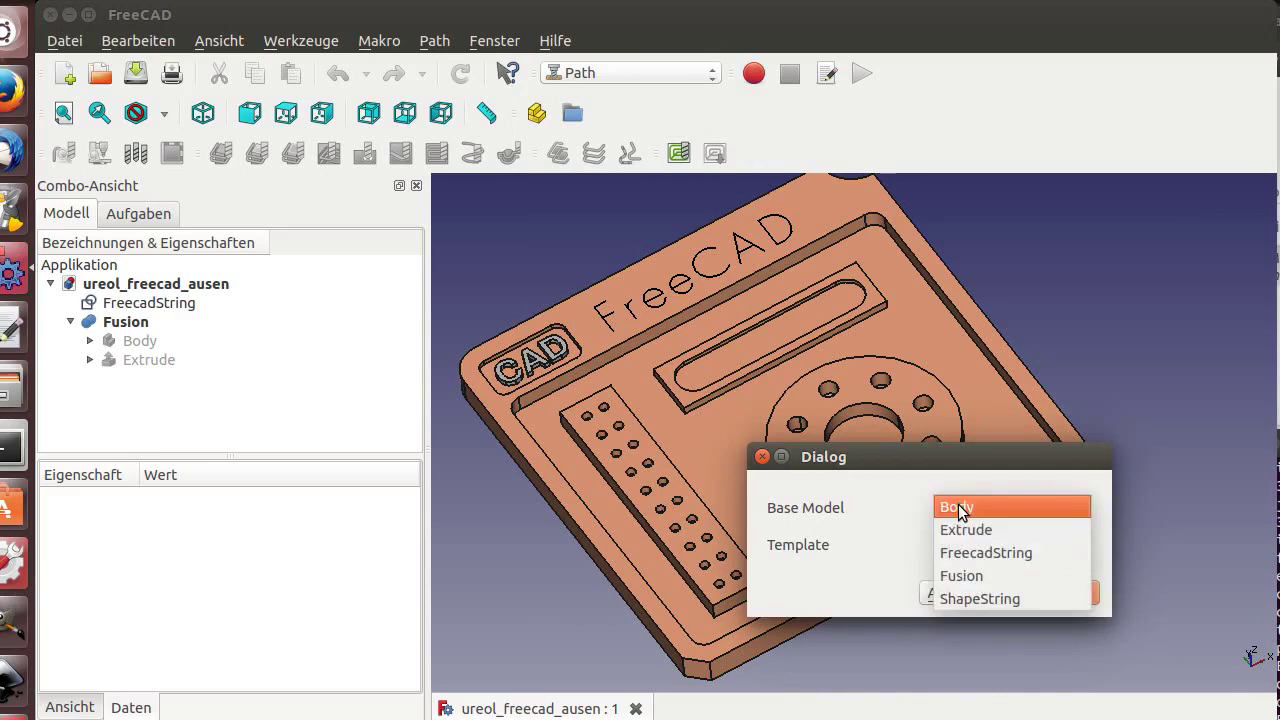
click(963, 576)
click(1051, 595)
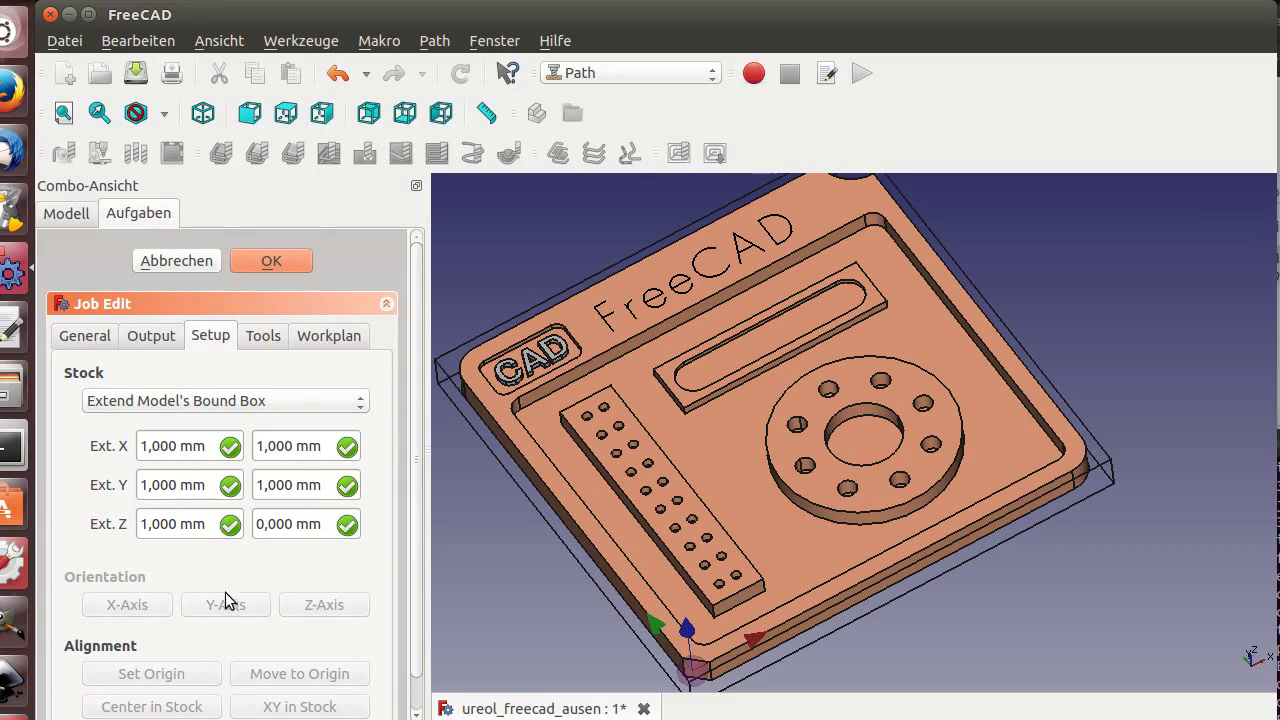
Check the Job's linuxcnc output settings, accept them, then review the Job settings again
click(140, 336)
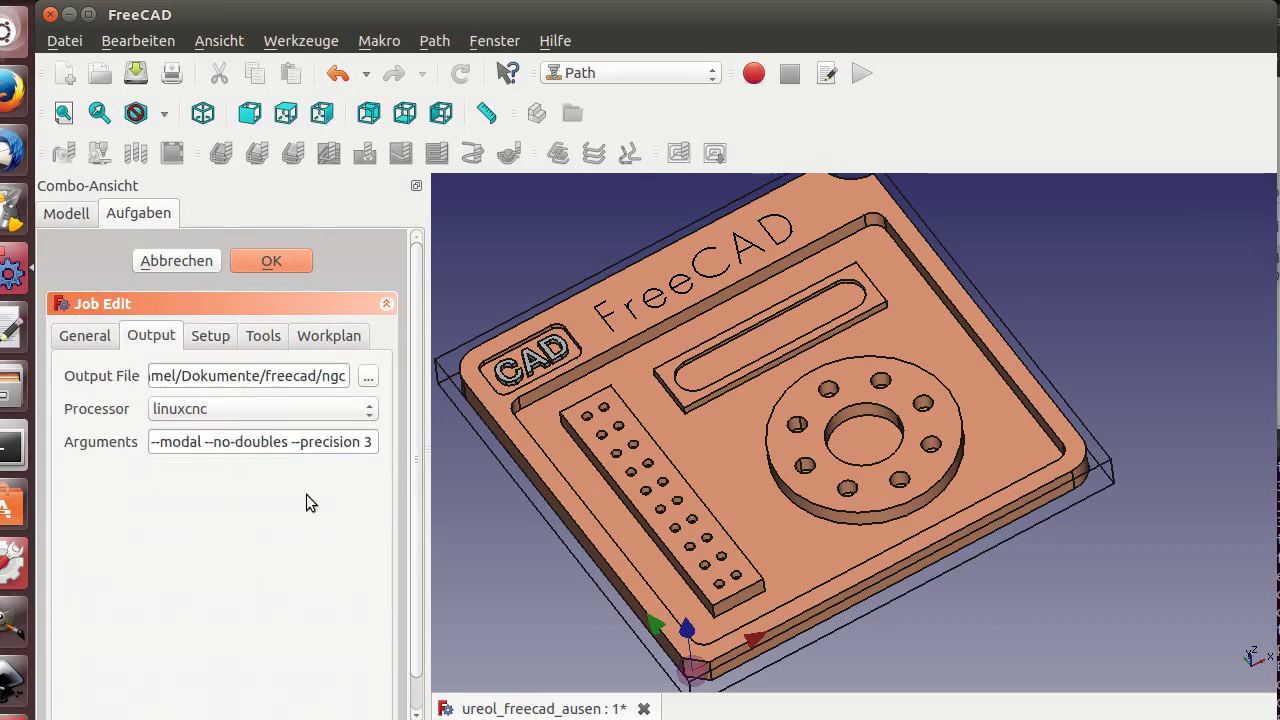
click(273, 262)
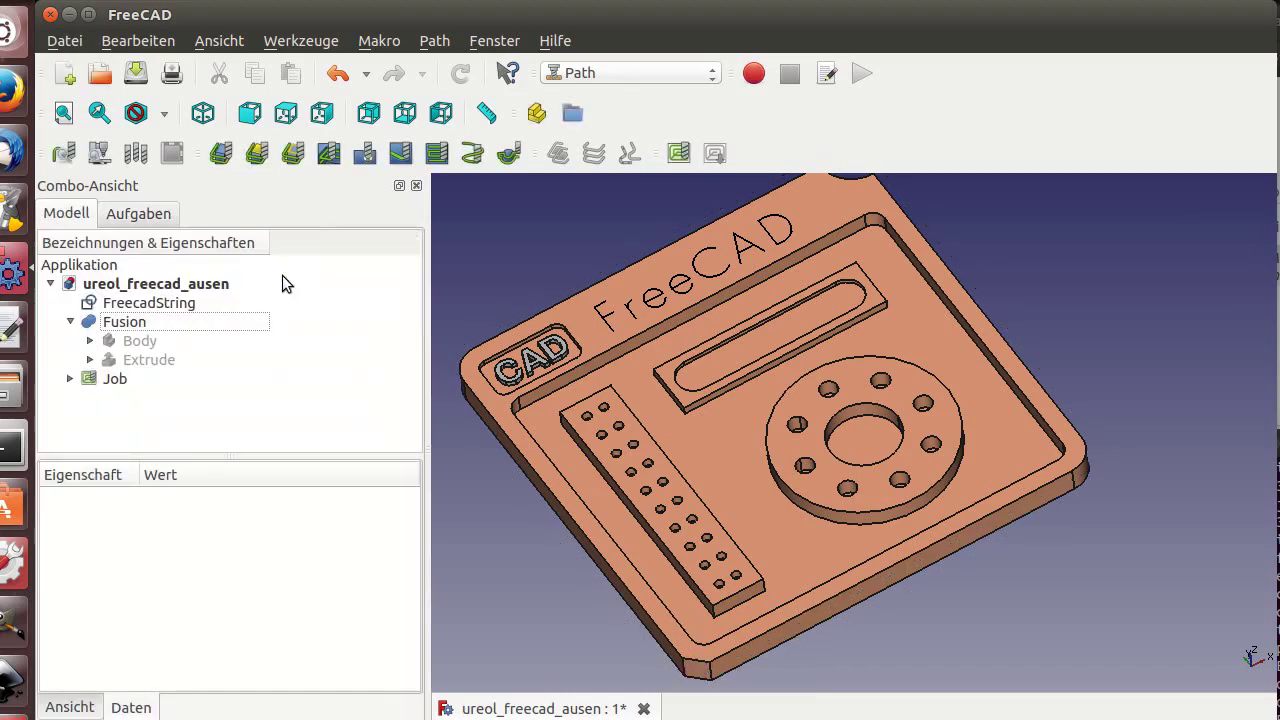
click(69, 380)
scroll(230, 429, down, 1)
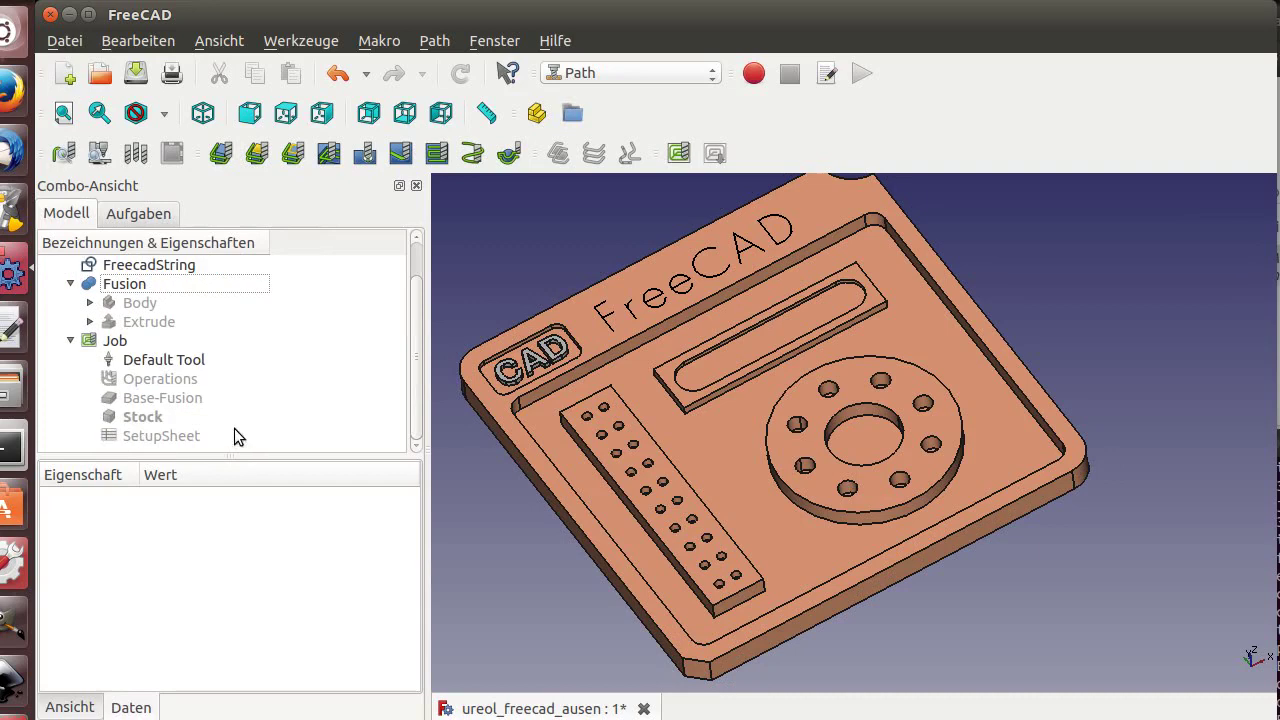
double_click(115, 340)
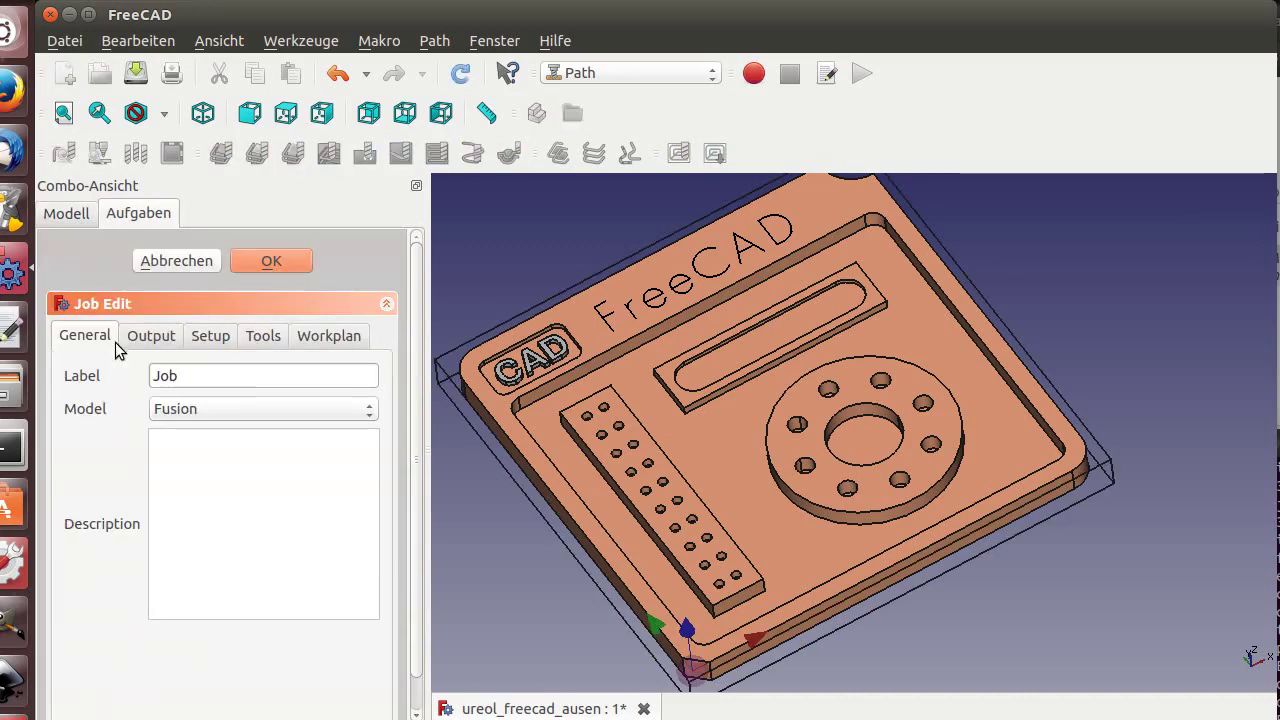
click(254, 262)
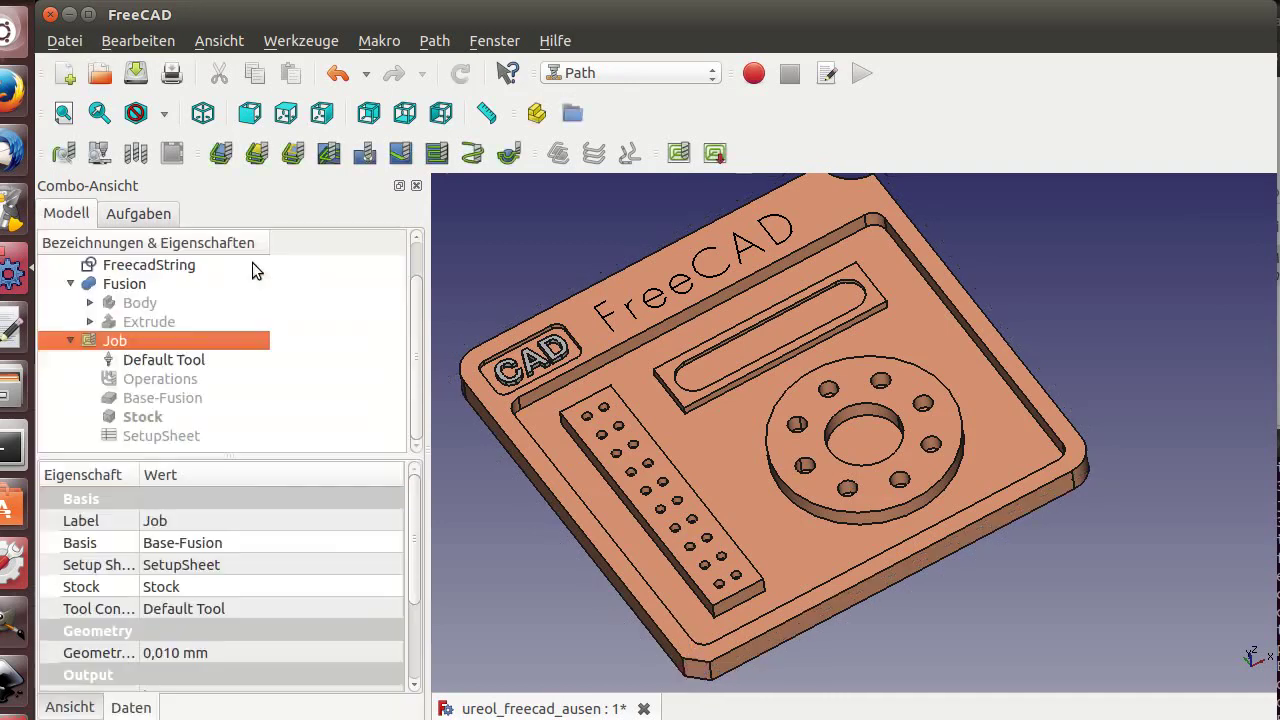
Inspect the Default Tool controller, which keeps 0,000 mm/min feeds
double_click(156, 359)
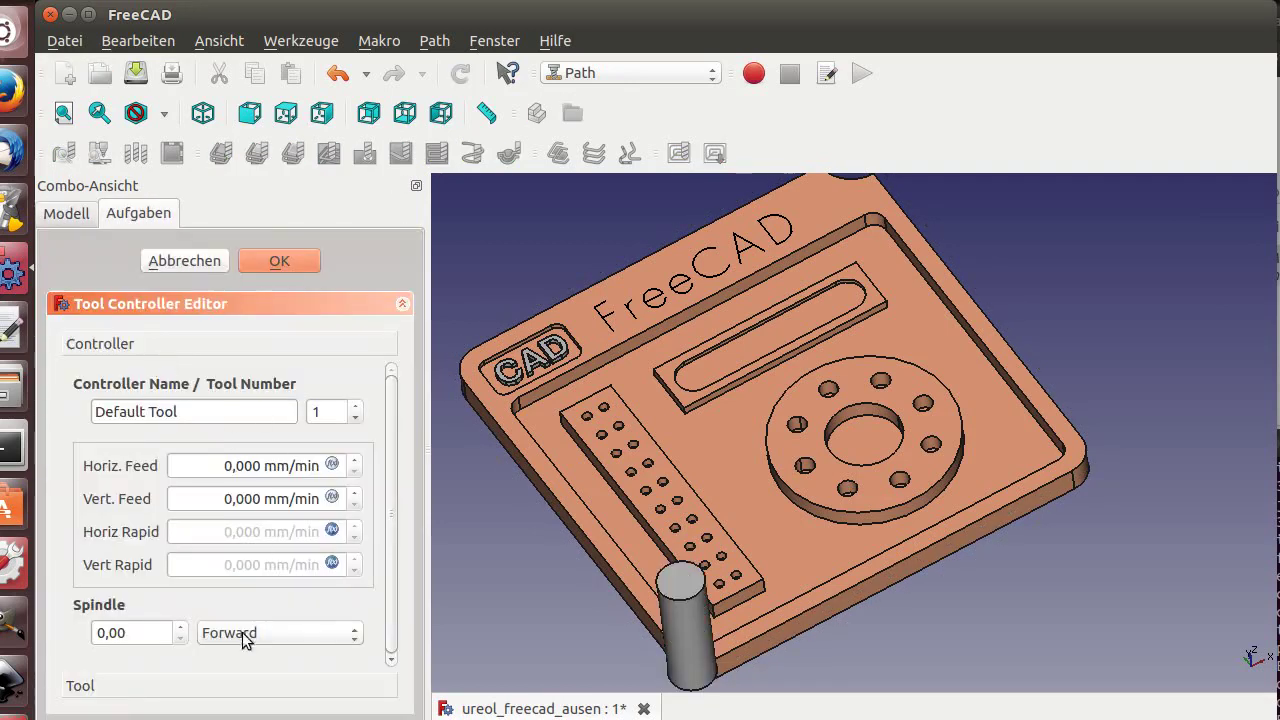
click(277, 263)
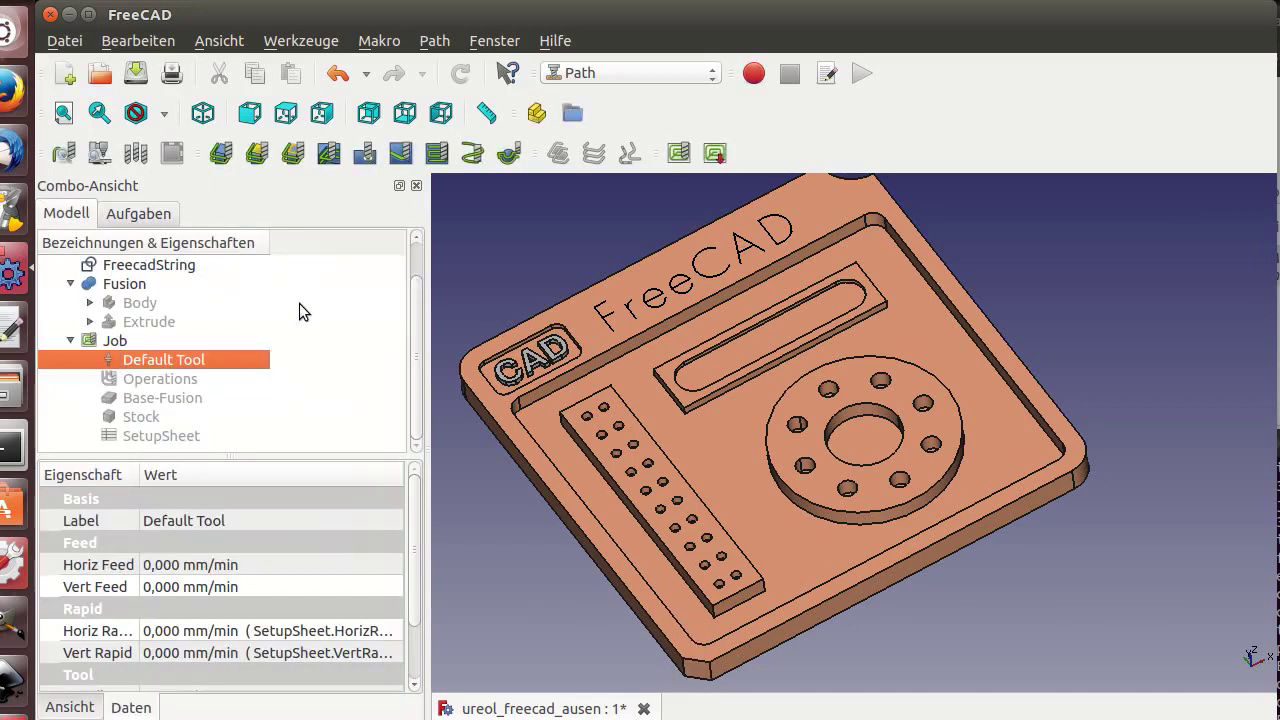
click(430, 42)
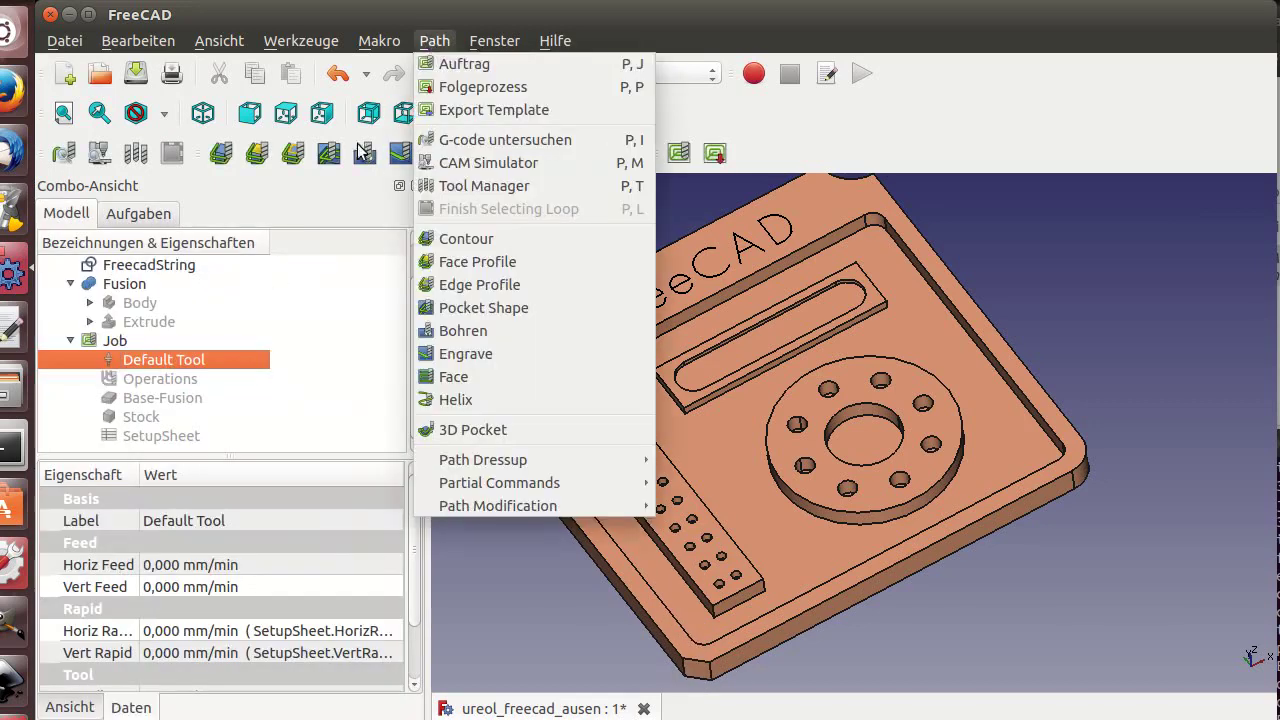
Create a tool controller from Tool Library tool 2, the 2,4 mm ur25 end mill
click(491, 188)
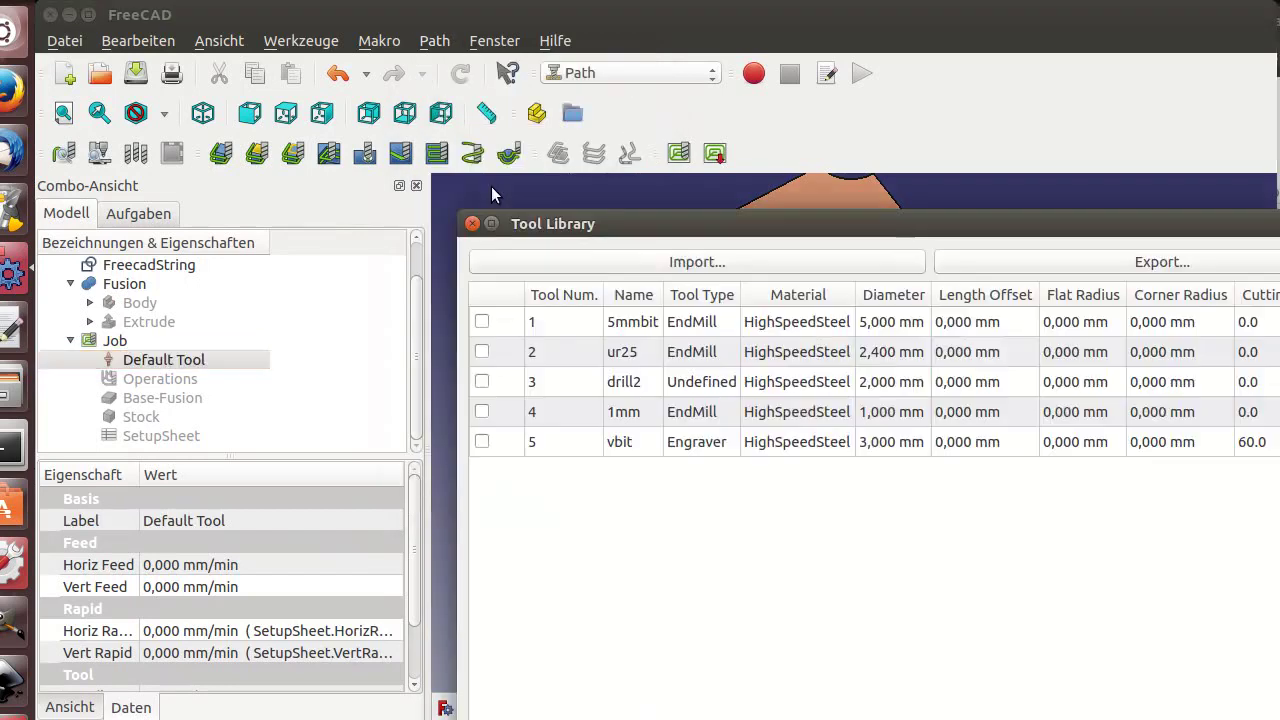
mouse_move(592, 226)
mouse_down()
mouse_move(406, 89)
mouse_move(409, 71)
mouse_up()
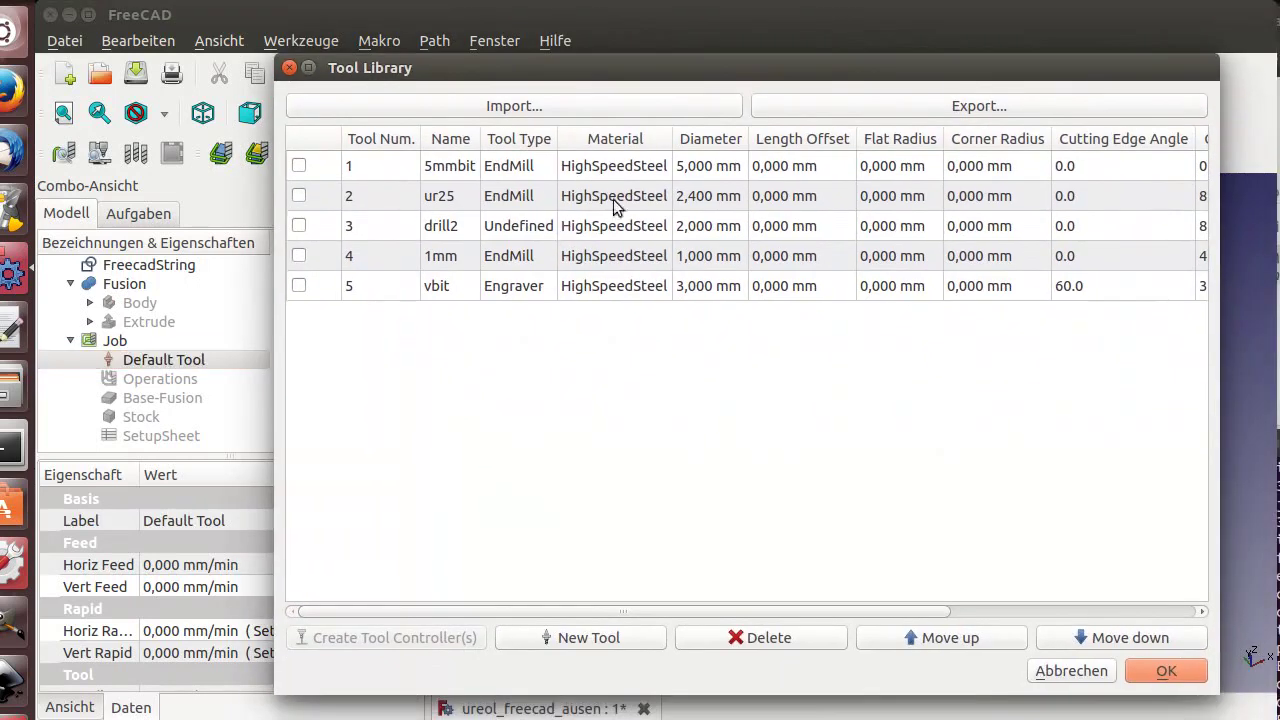
click(299, 196)
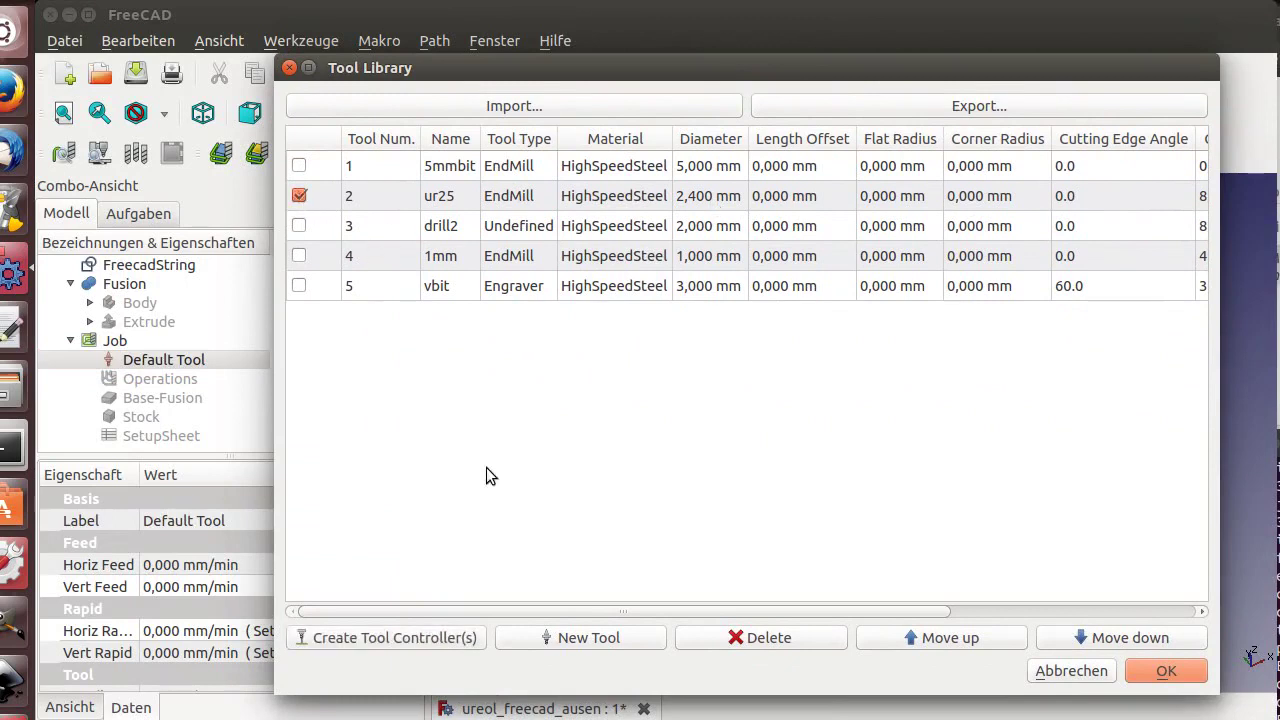
click(380, 644)
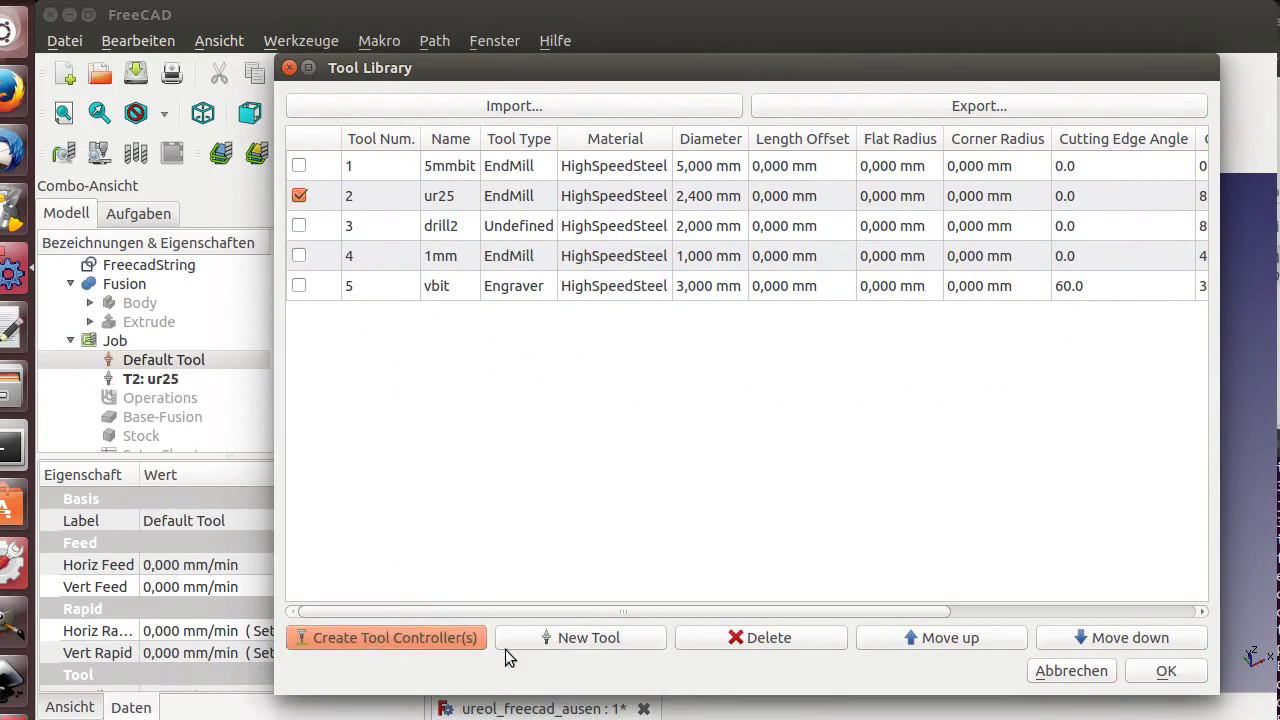
click(1140, 670)
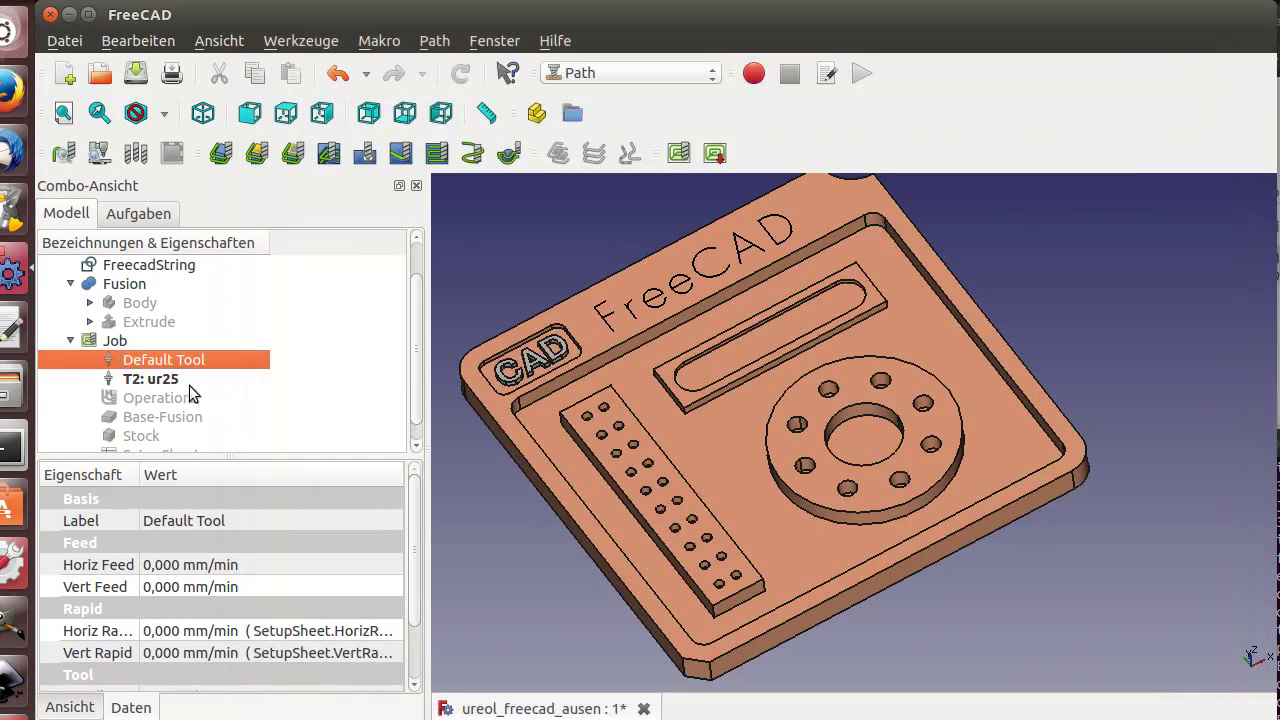
Give the T2: ur25 controller a horizontal feed of 400 and vertical feed of 150
double_click(166, 378)
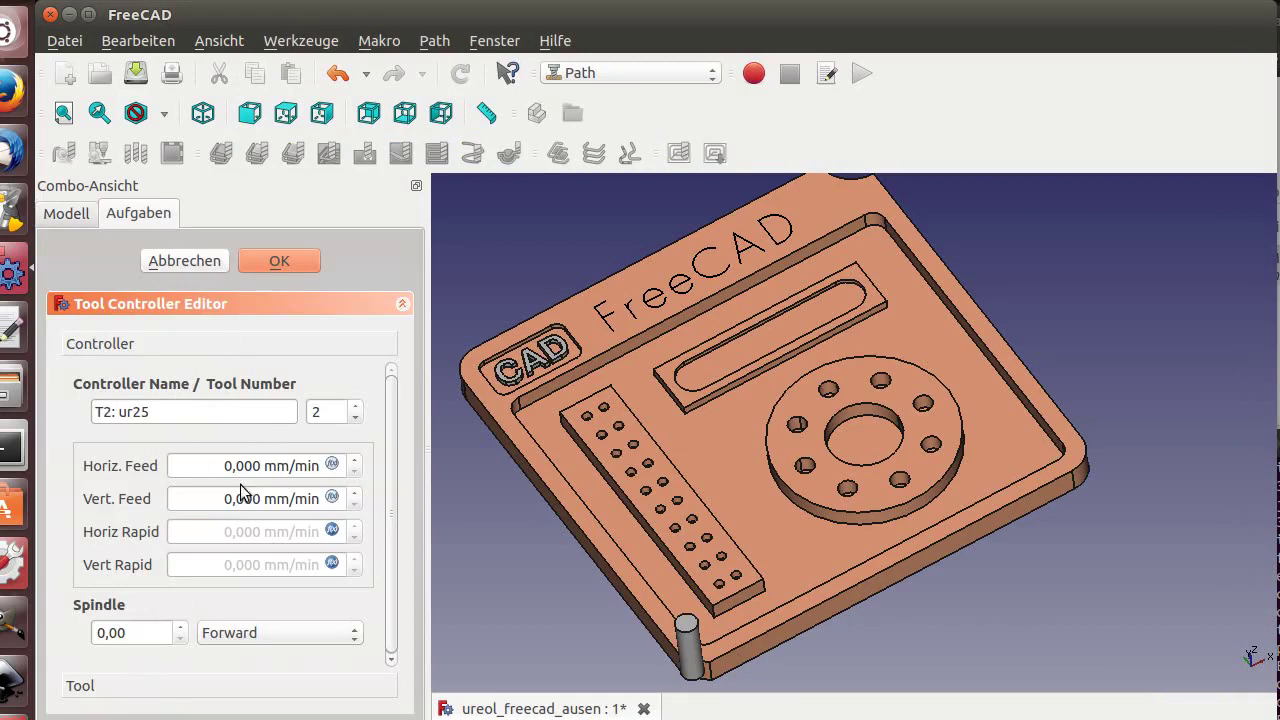
click(333, 465)
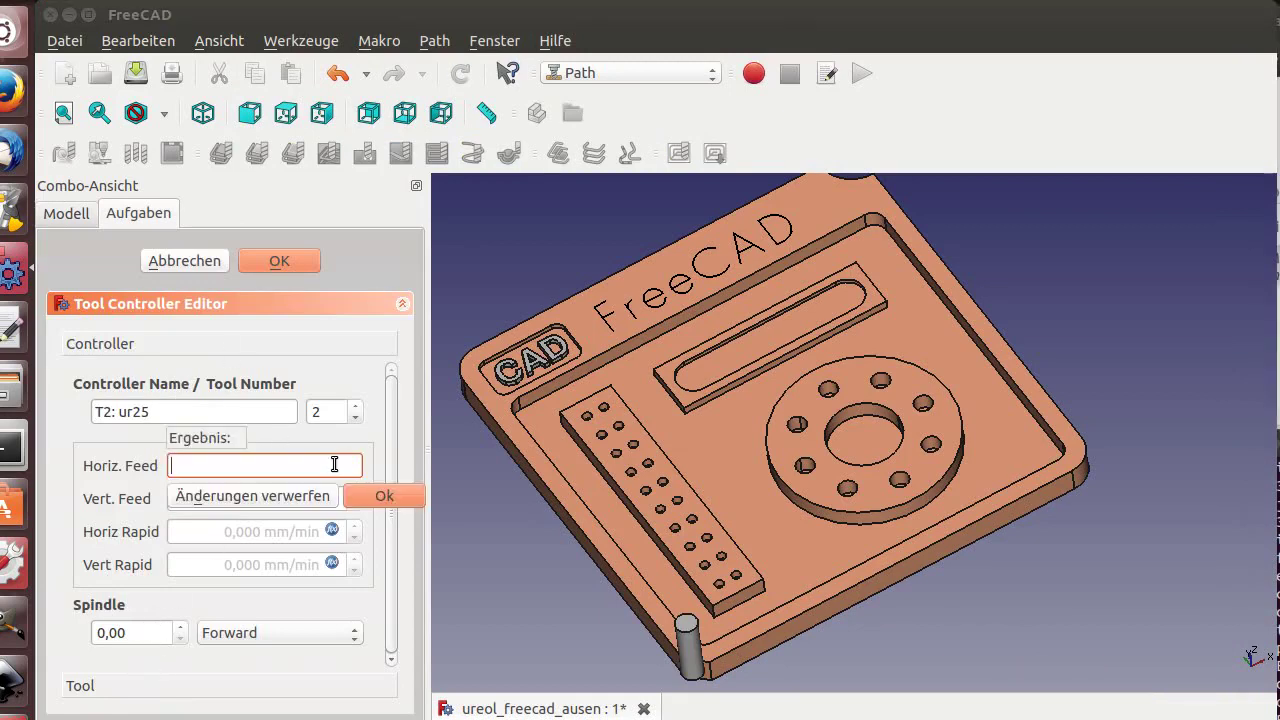
text(400)
key(Return)
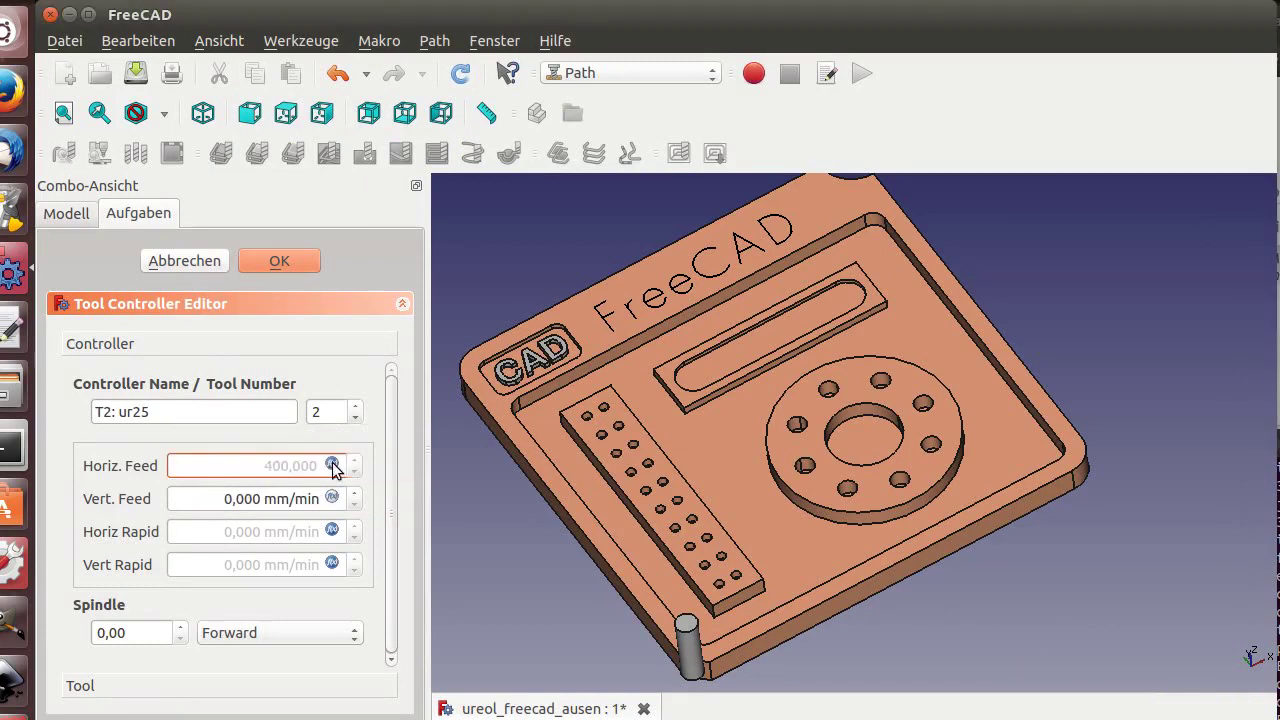
click(332, 496)
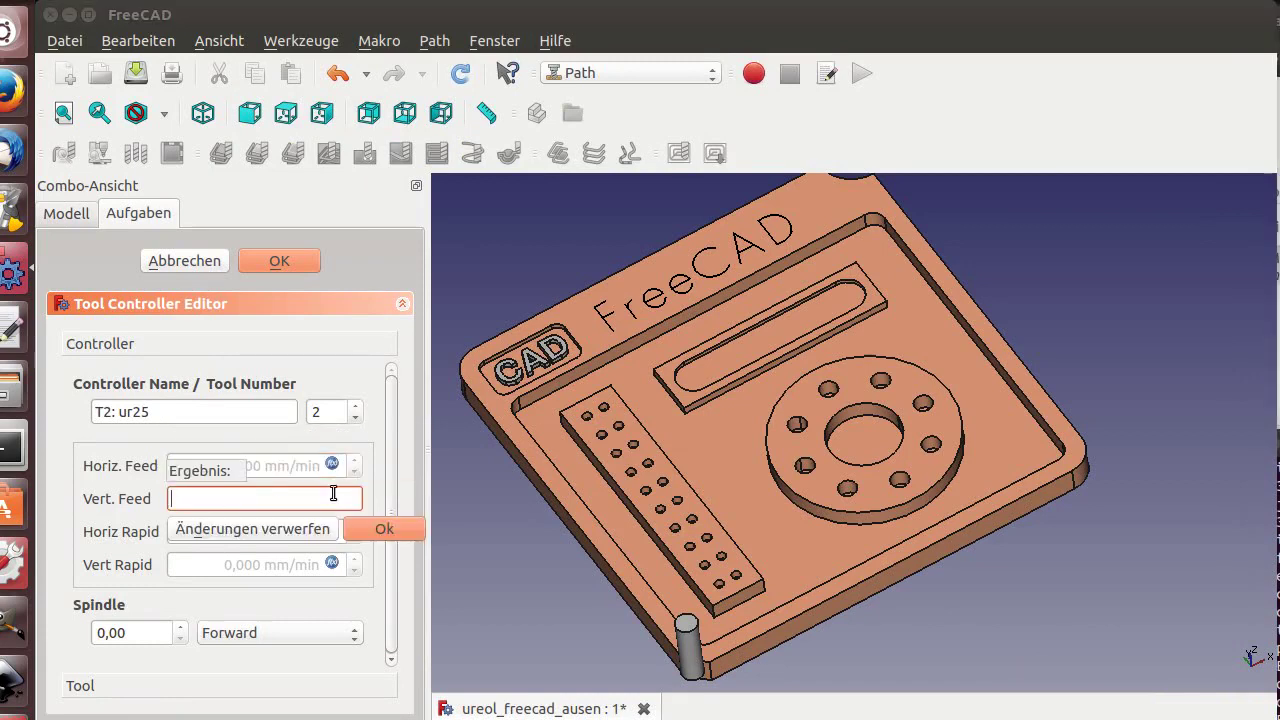
text(15)
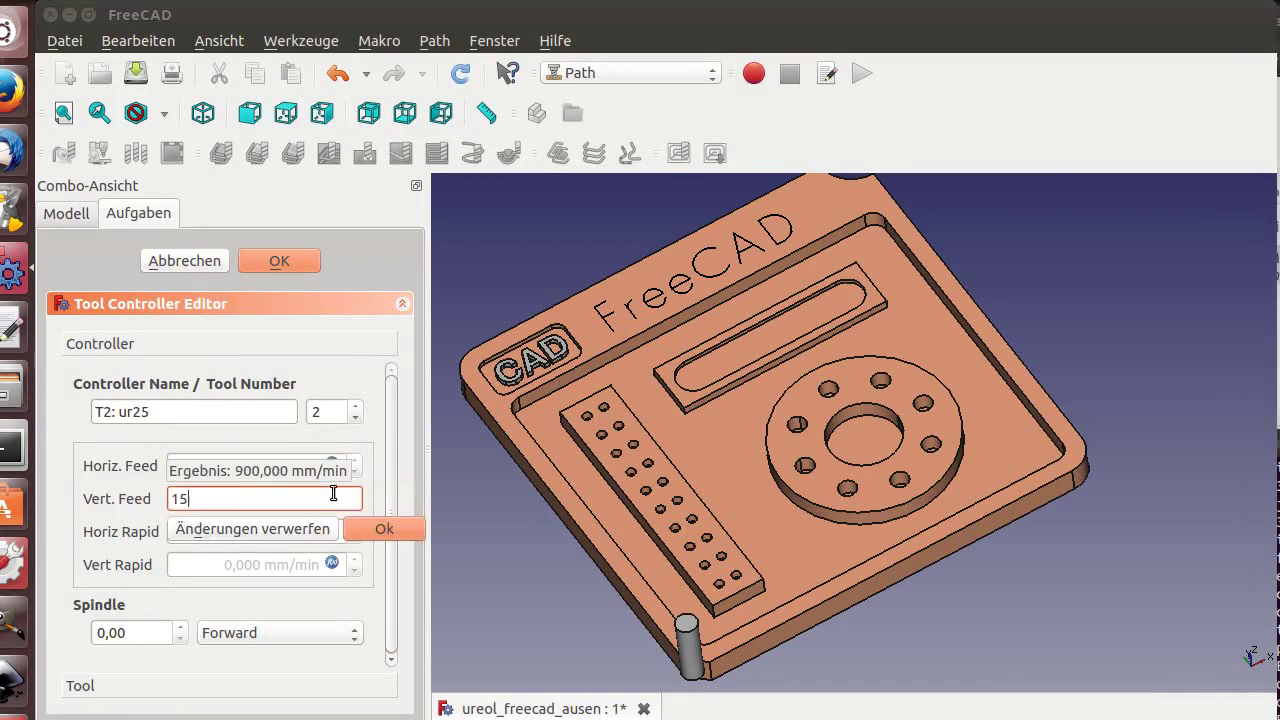
text(0,000)
key(Return)
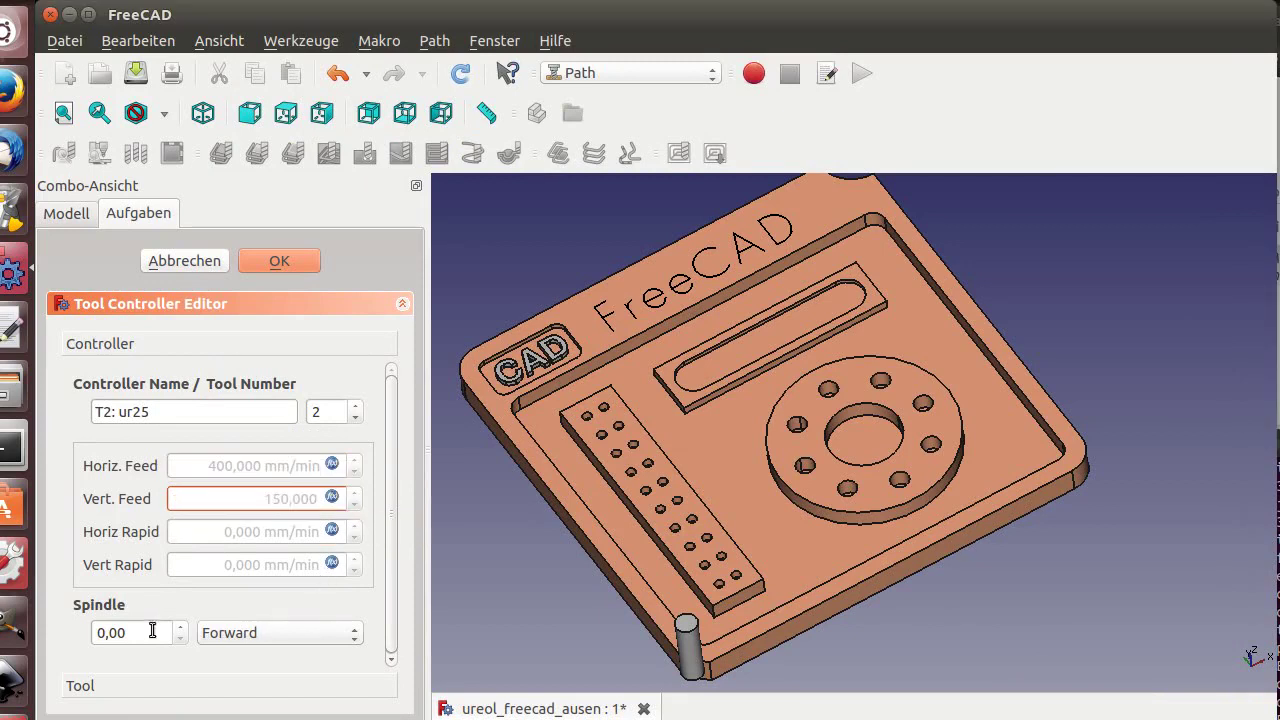
Set the T2: ur25 spindle speed to 2000 and accept the controller
drag(150, 632, 58, 628)
text(200)
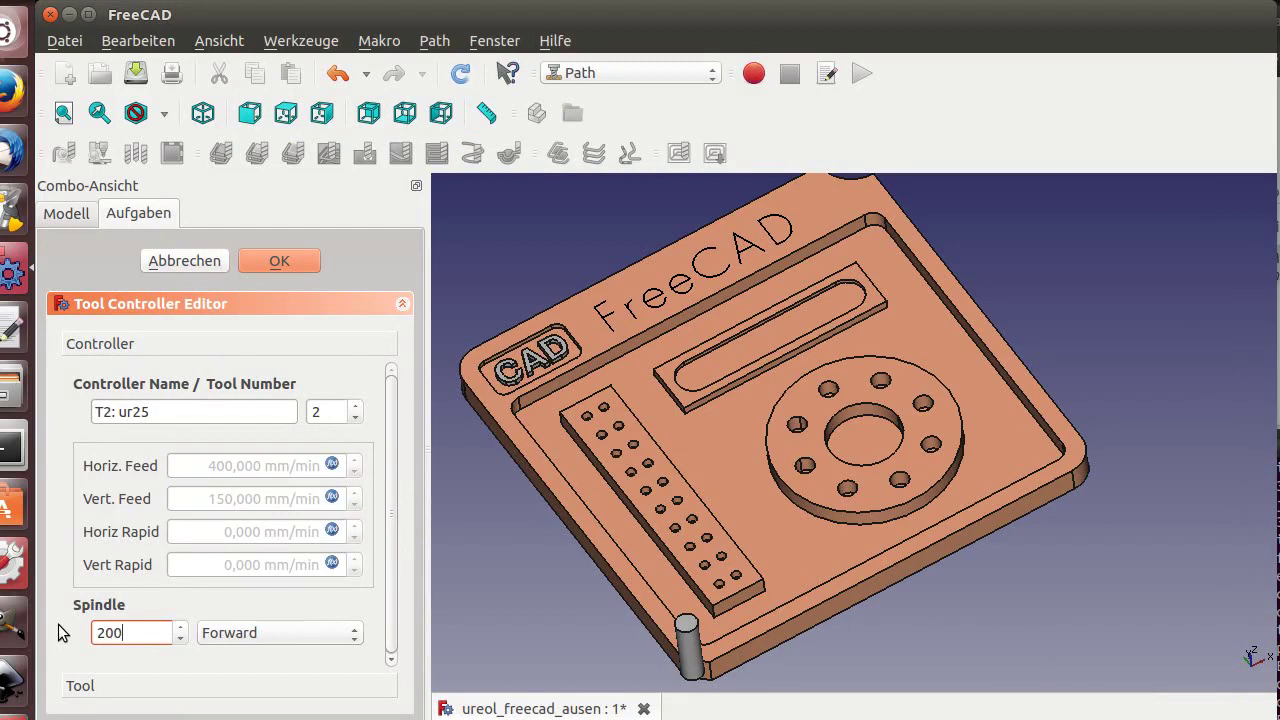
text(0)
key(Return)
click(86, 690)
click(86, 690)
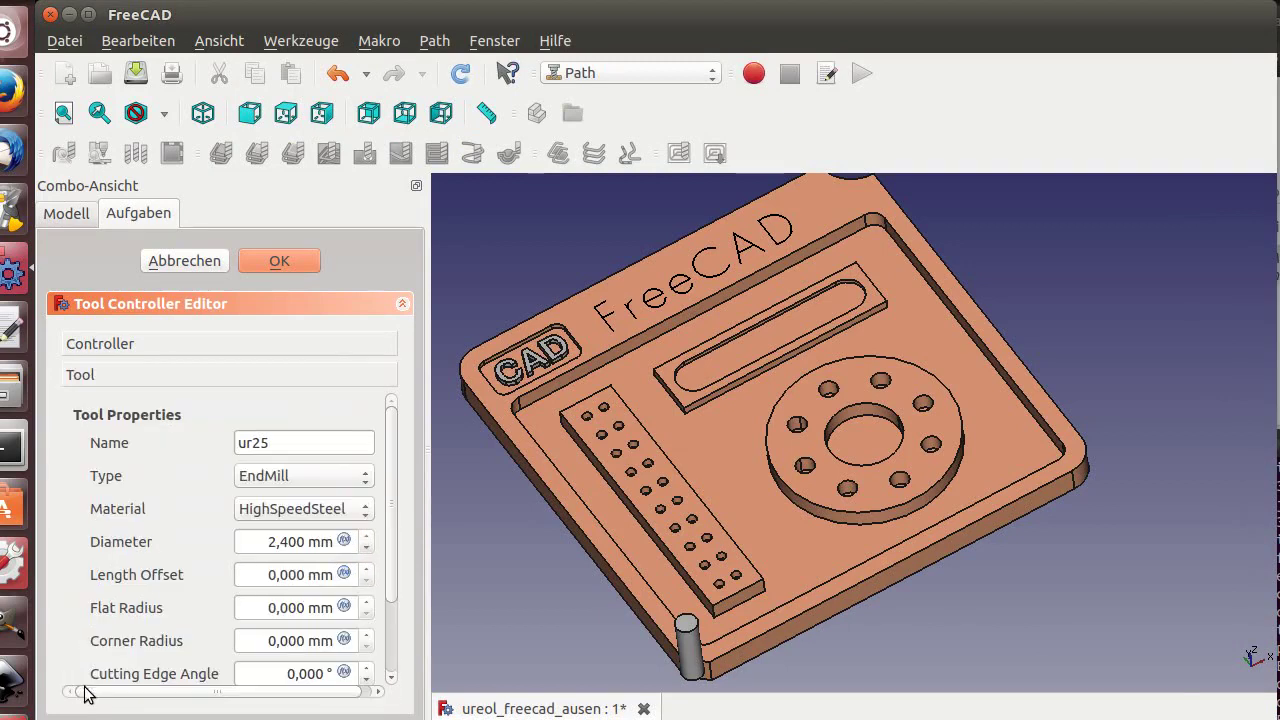
mouse_move(387, 492)
mouse_down()
mouse_move(383, 597)
mouse_move(386, 414)
mouse_up()
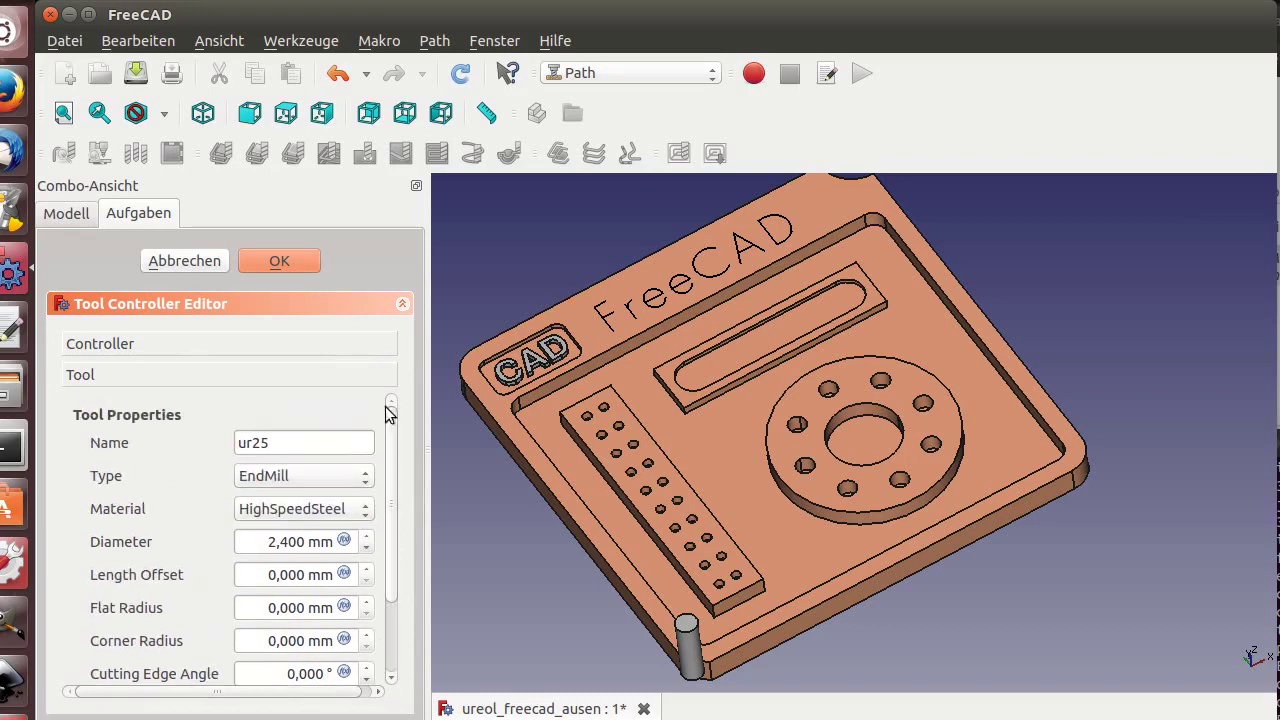
click(300, 262)
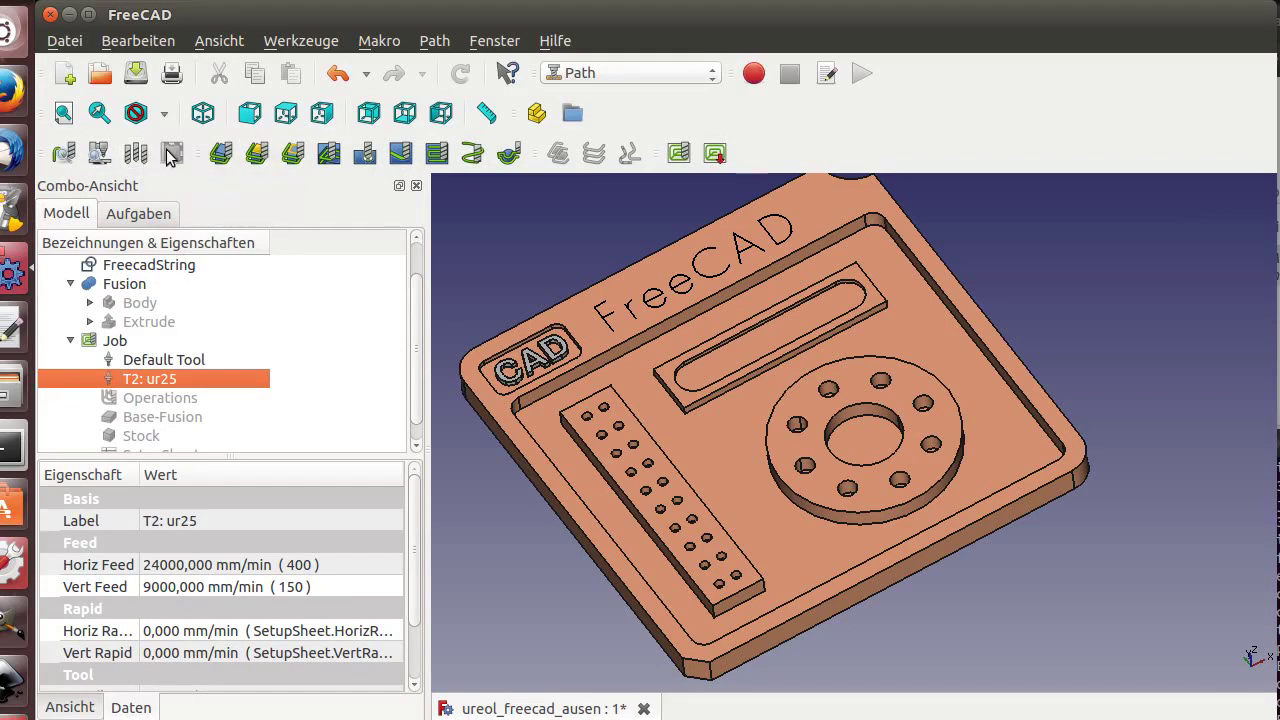
Pick the plate's bottom outer edge and extend it to the full loop with Finish Selecting Loop
click(791, 619)
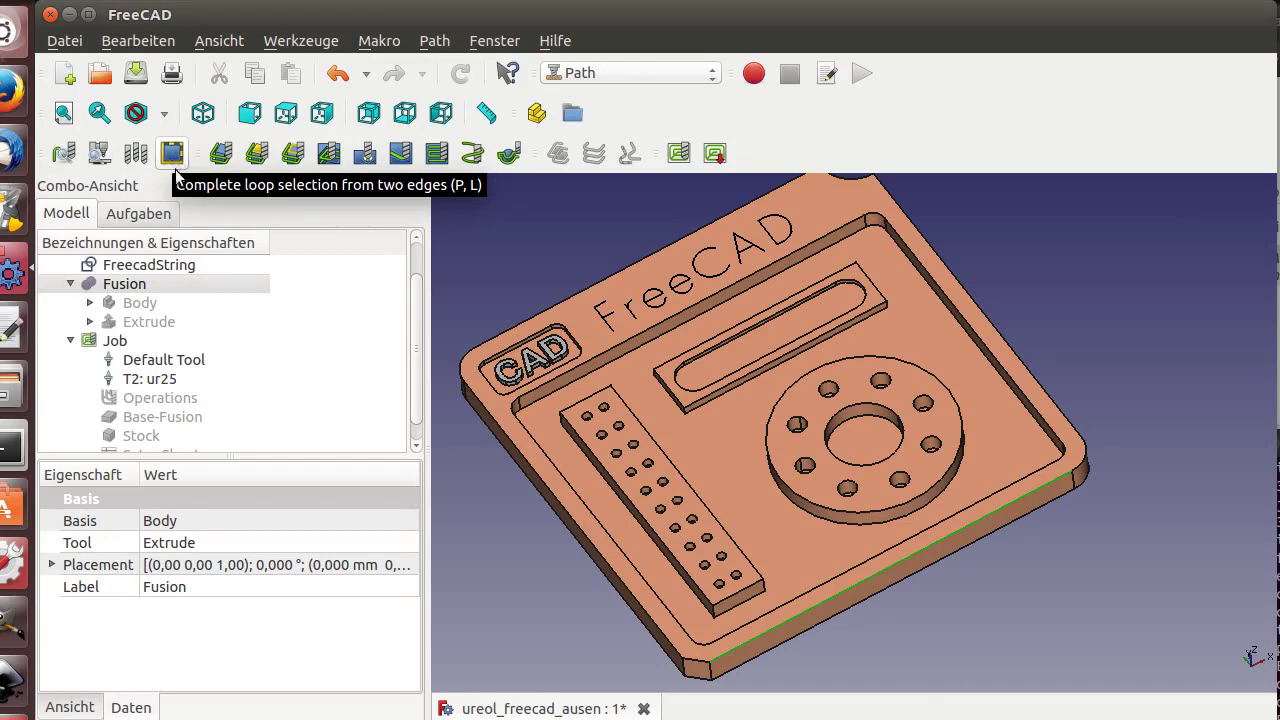
click(171, 153)
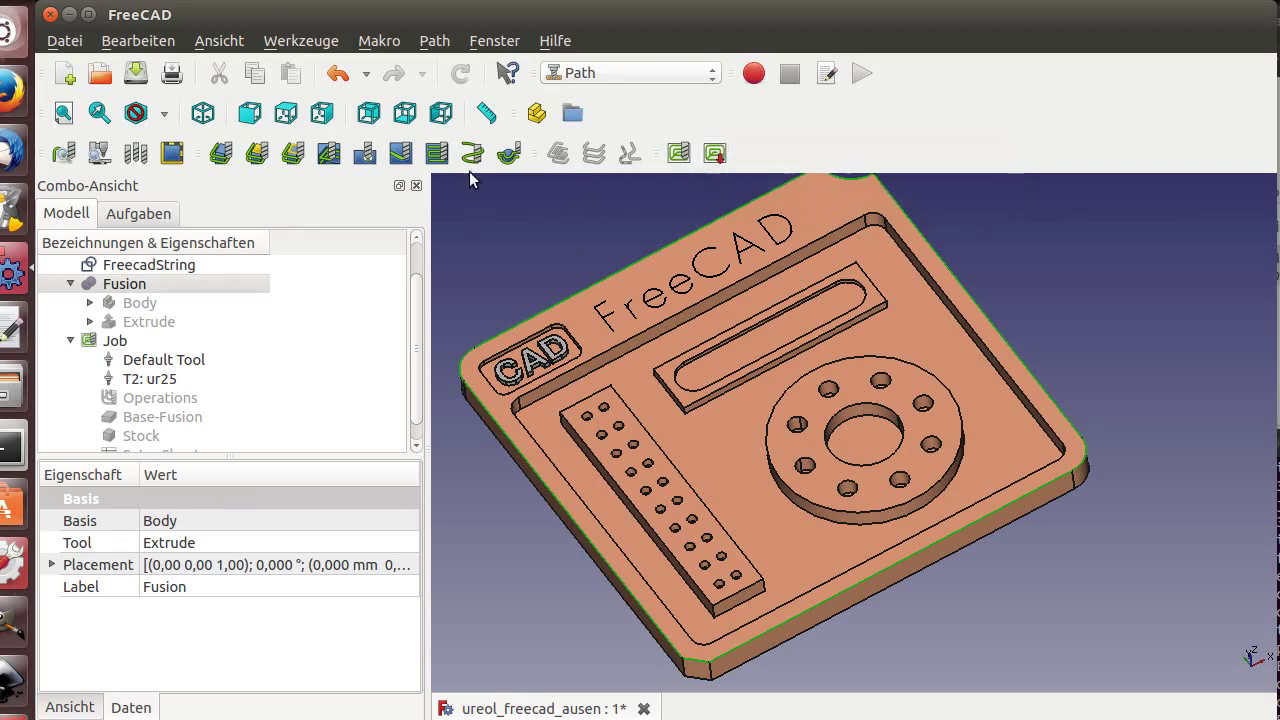
click(432, 45)
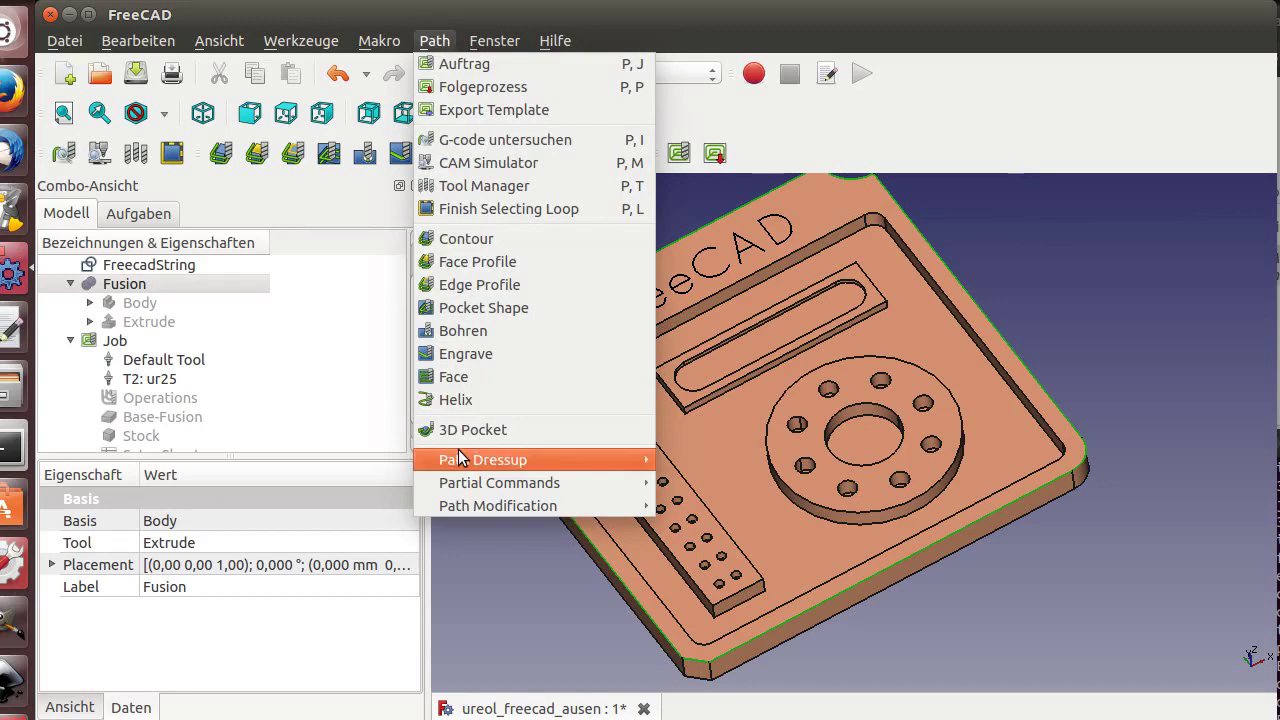
mouse_move(483, 459)
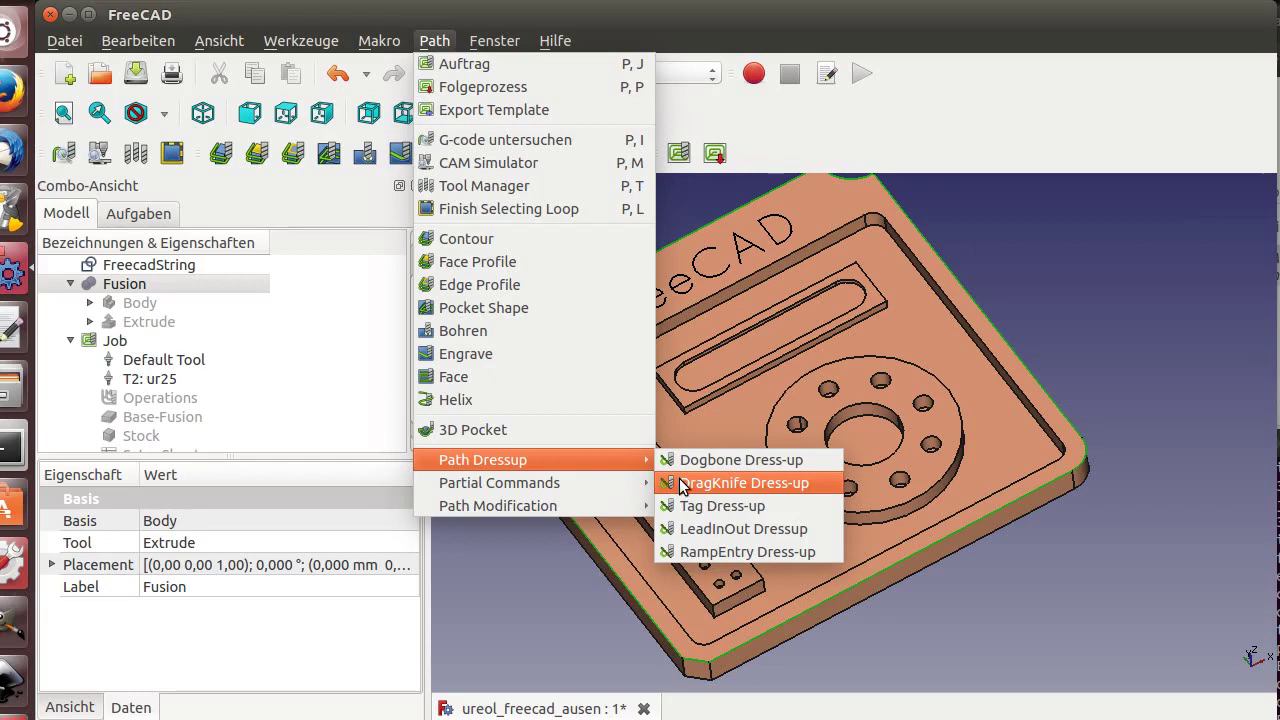
click(540, 556)
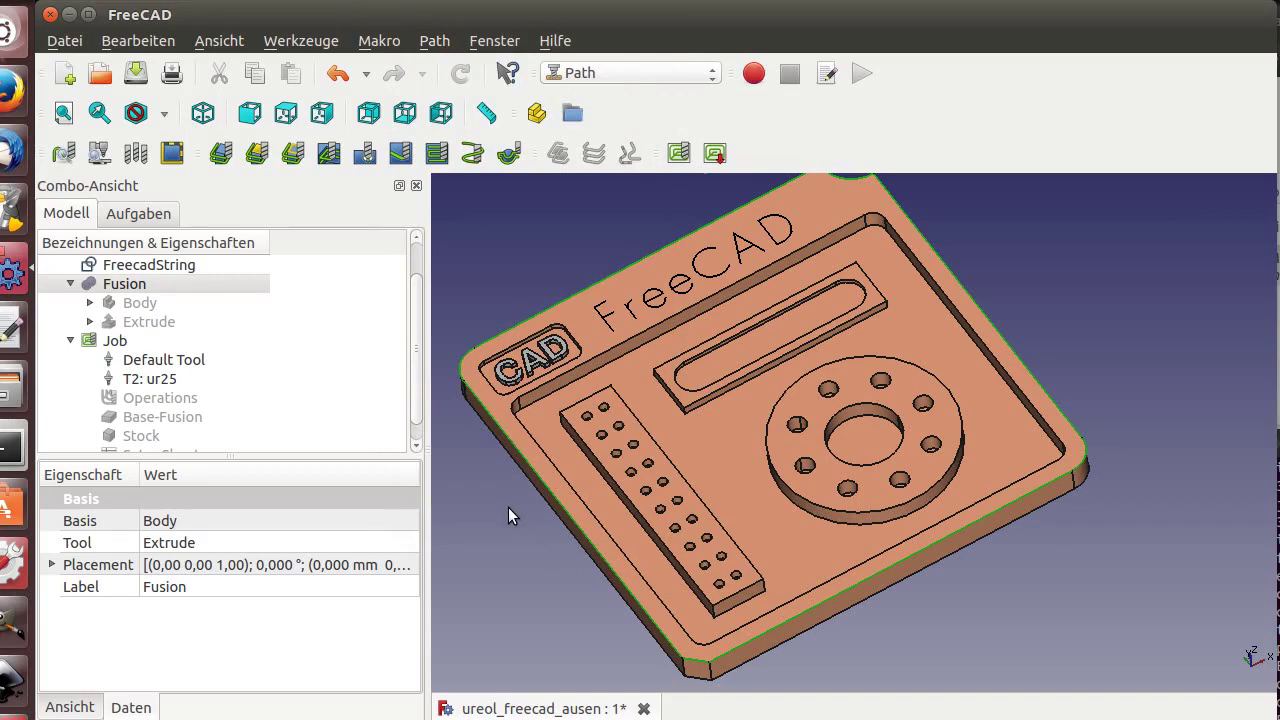
Start a Profile Edges operation using the T2: ur25 tool controller
click(293, 158)
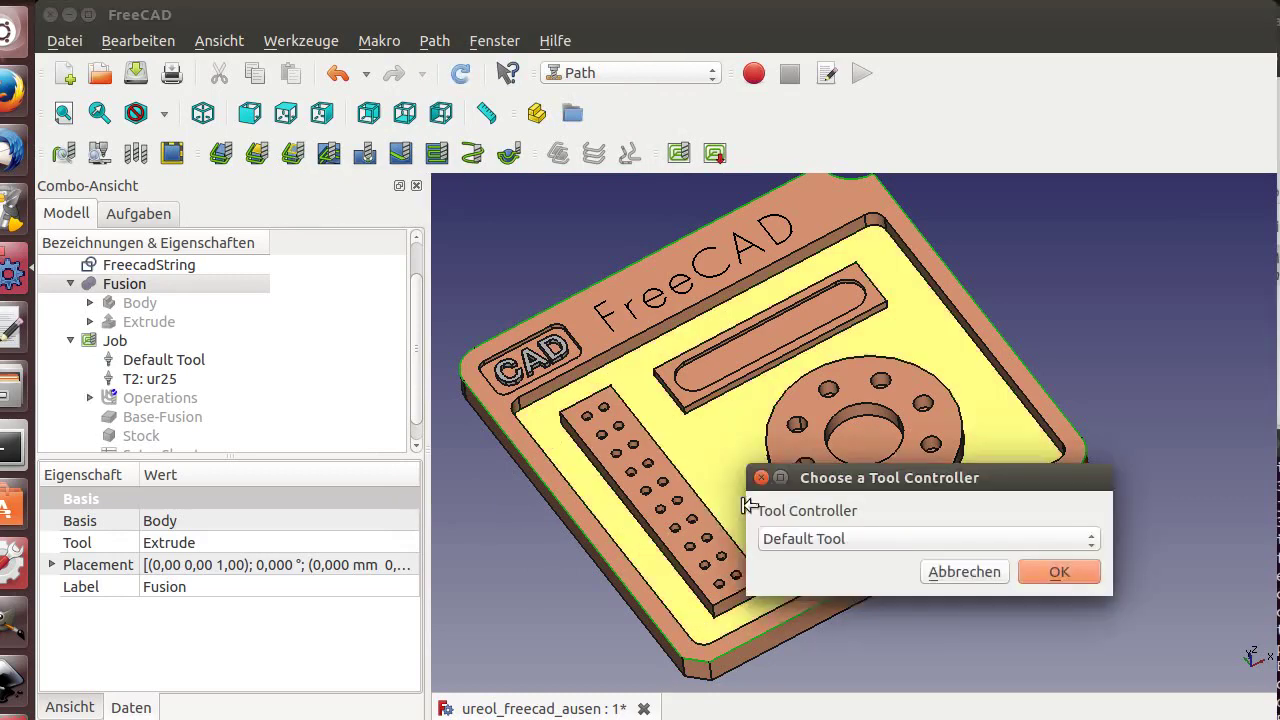
click(800, 543)
click(812, 561)
click(1026, 569)
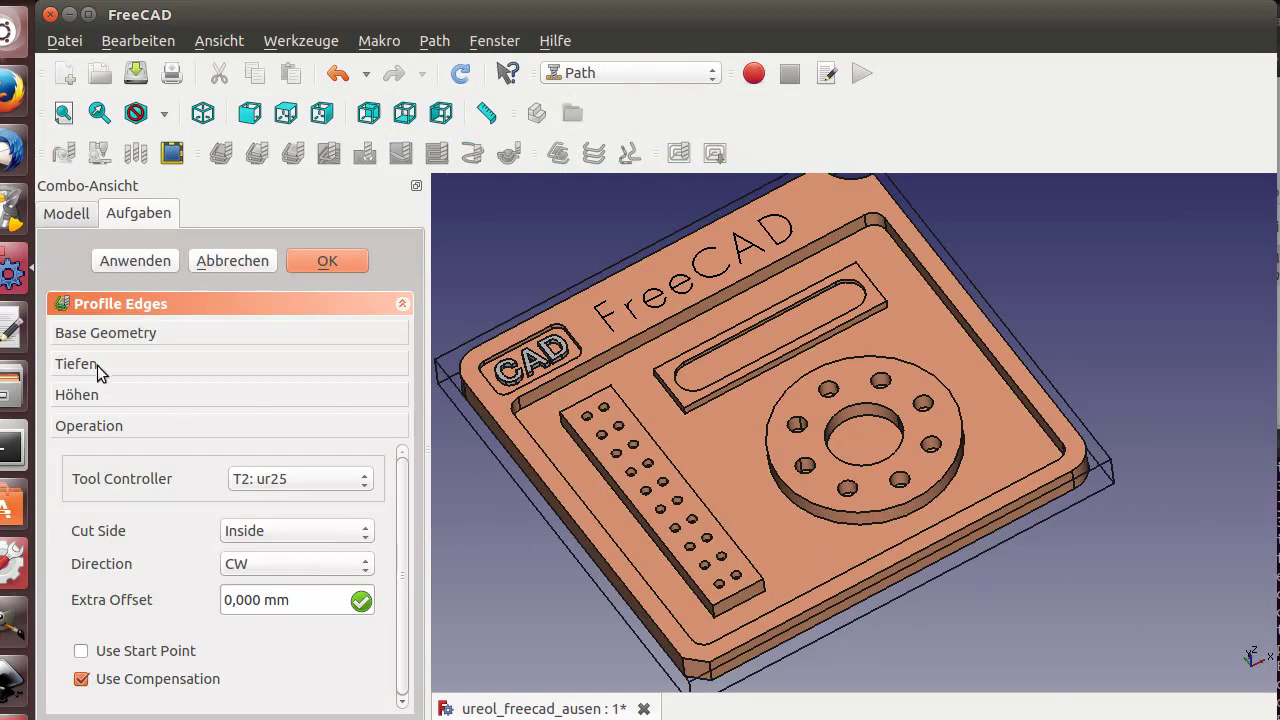
Set the profile's final depth to -3 mm and step down to 1 mm
click(97, 365)
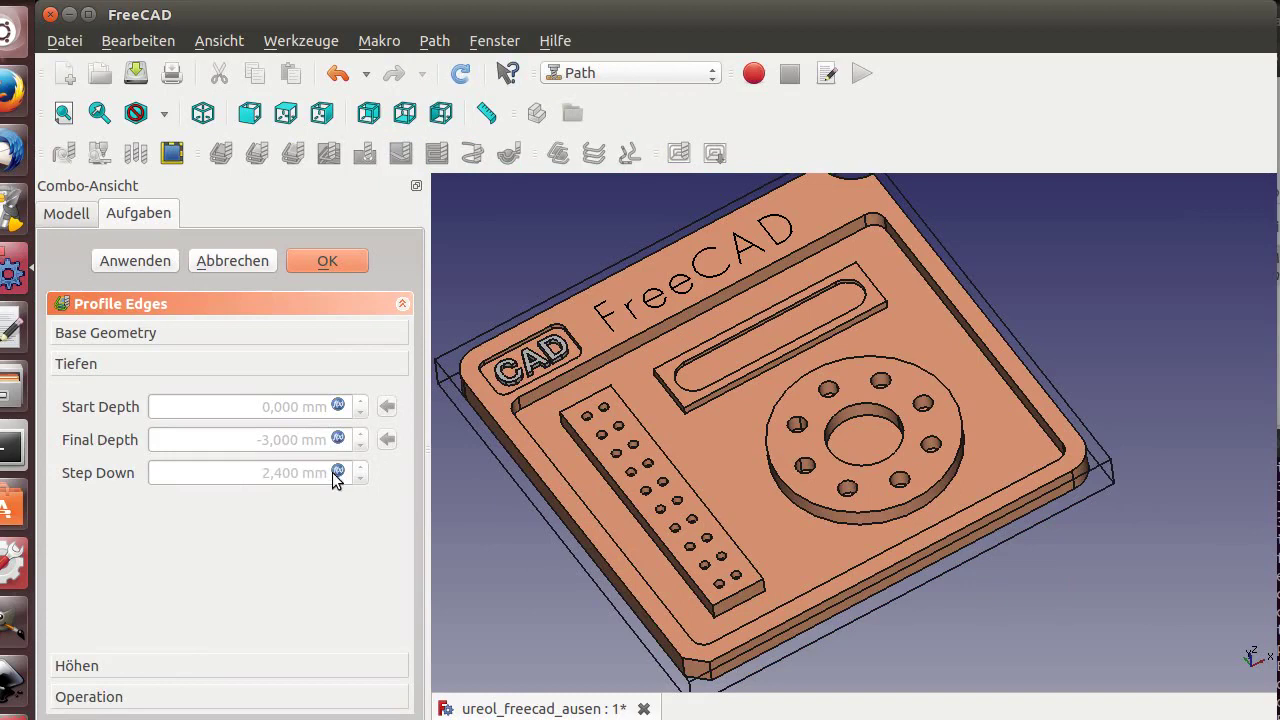
click(338, 438)
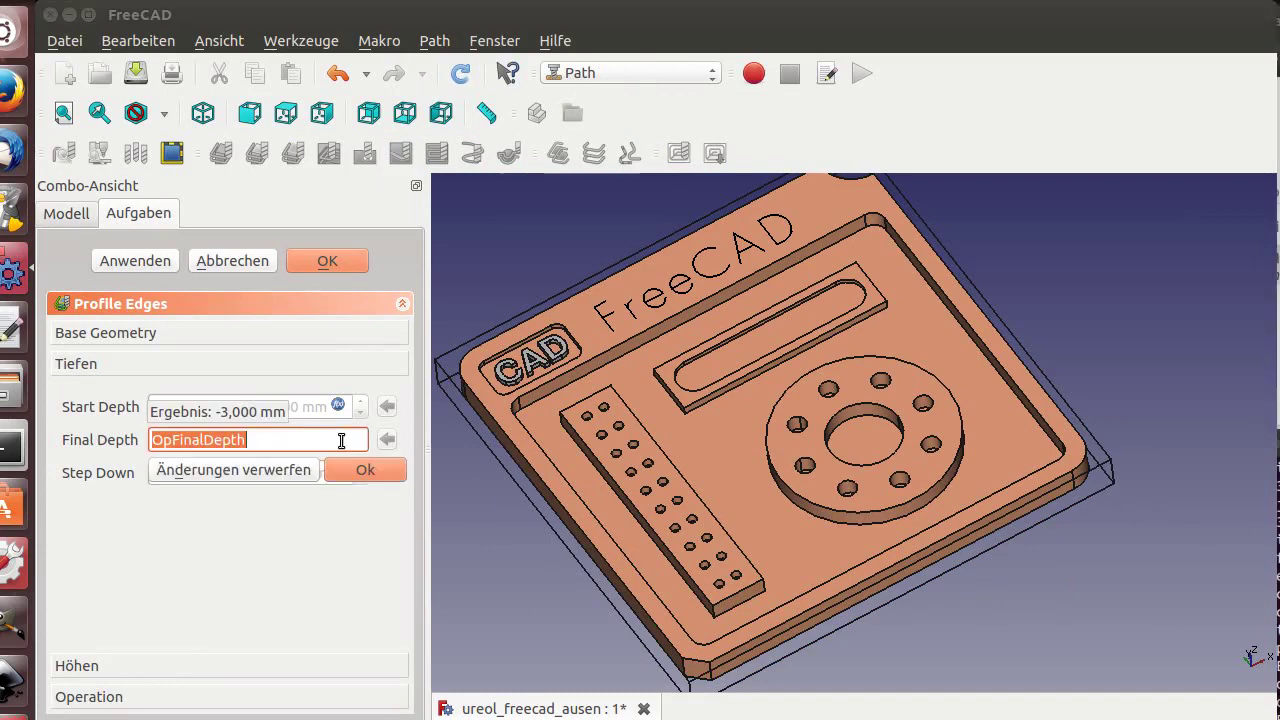
text(-3)
key(Return)
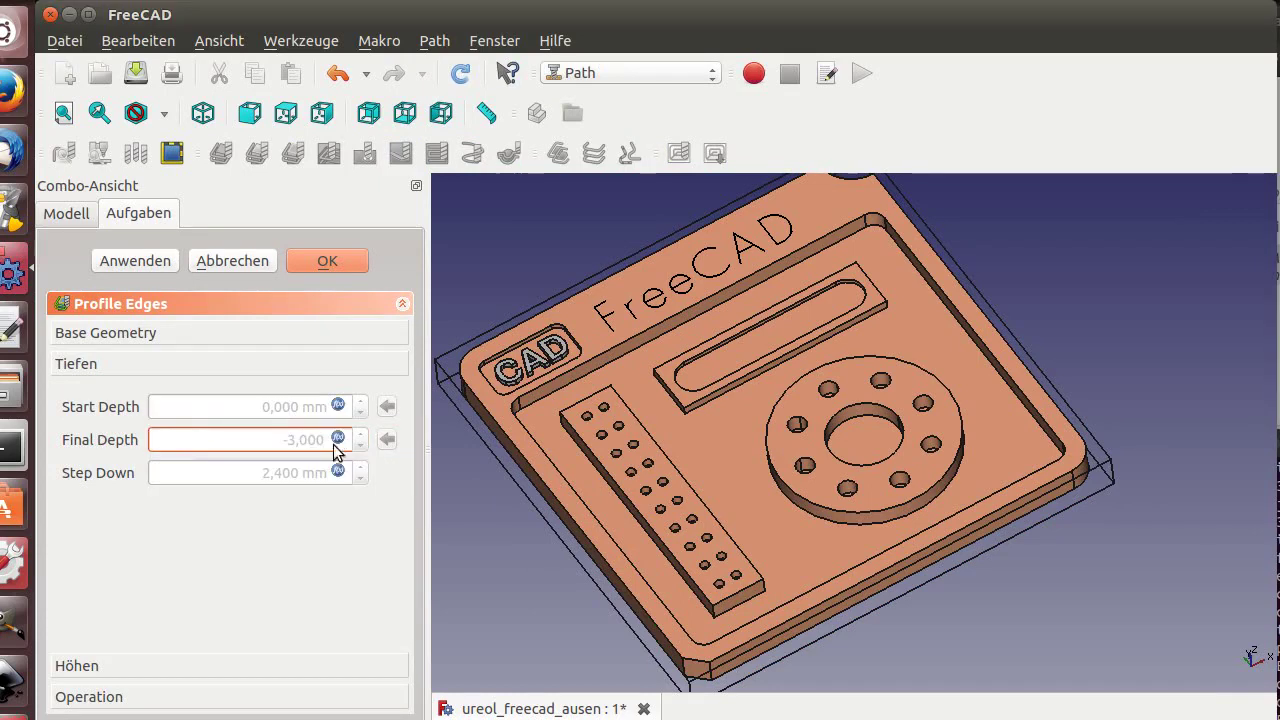
click(338, 472)
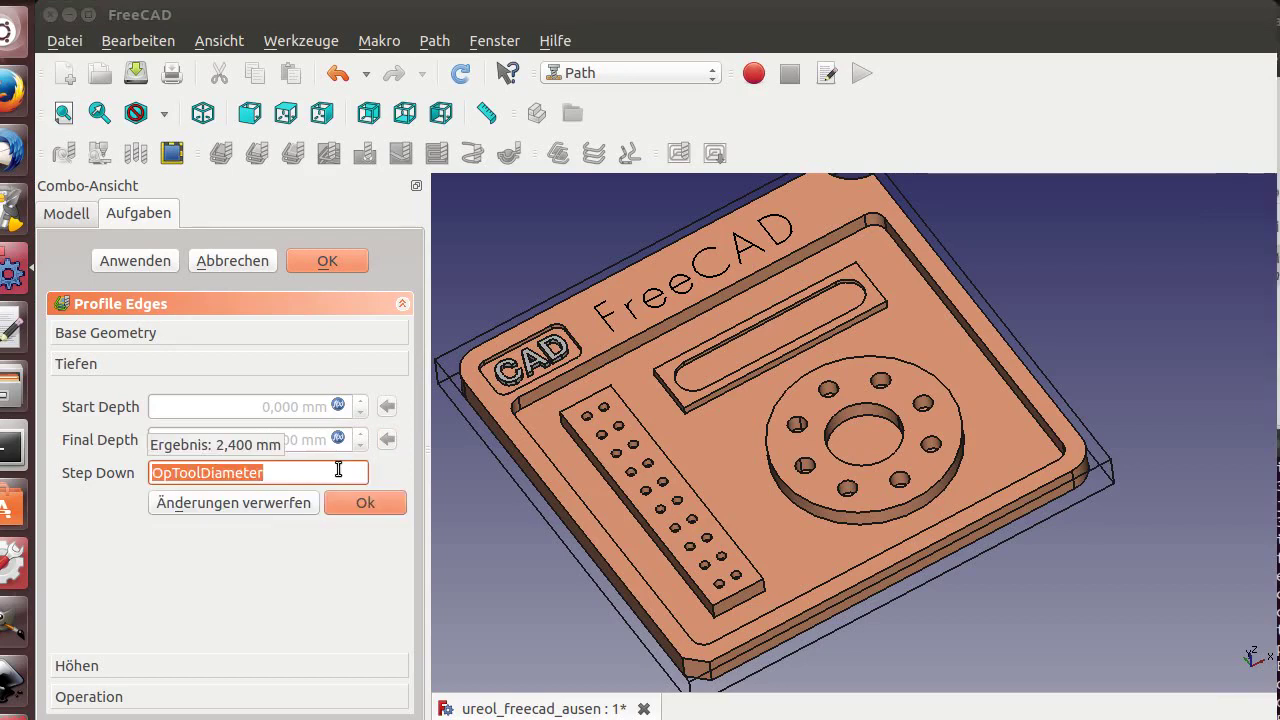
text(1)
key(Return)
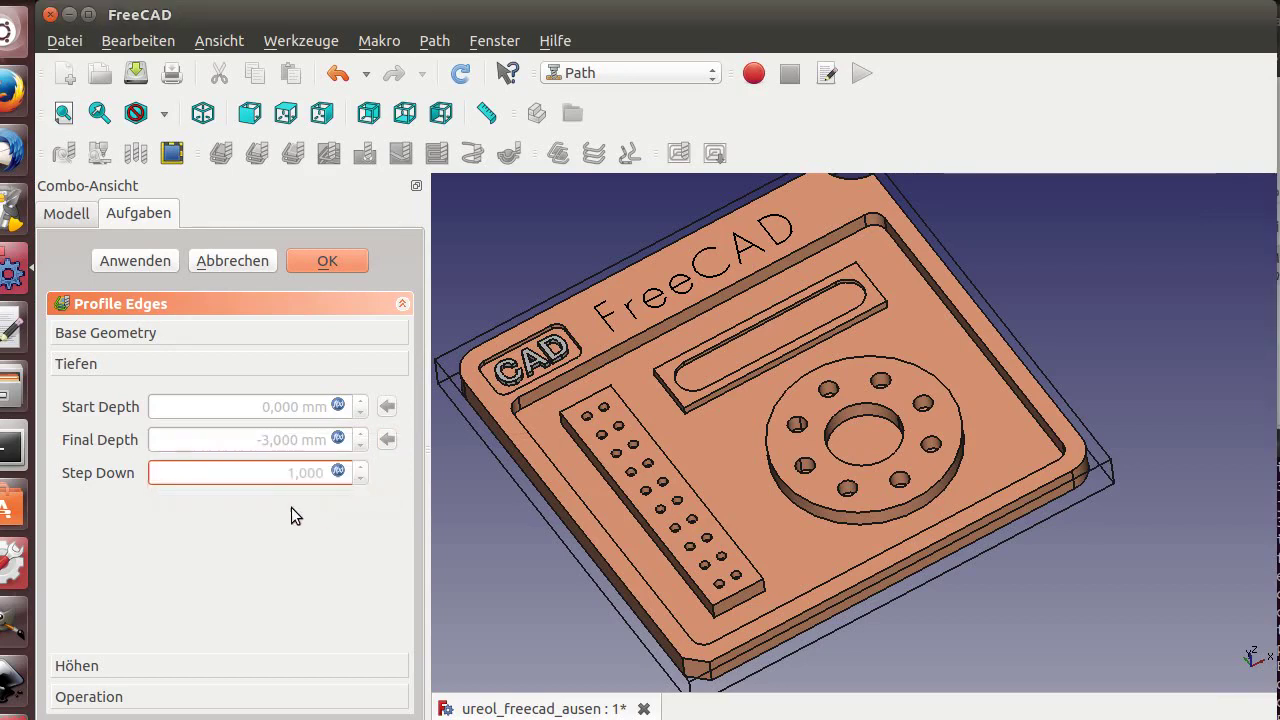
Set the Profile Edges Cut Side to Outside and apply to preview the toolpath
click(80, 664)
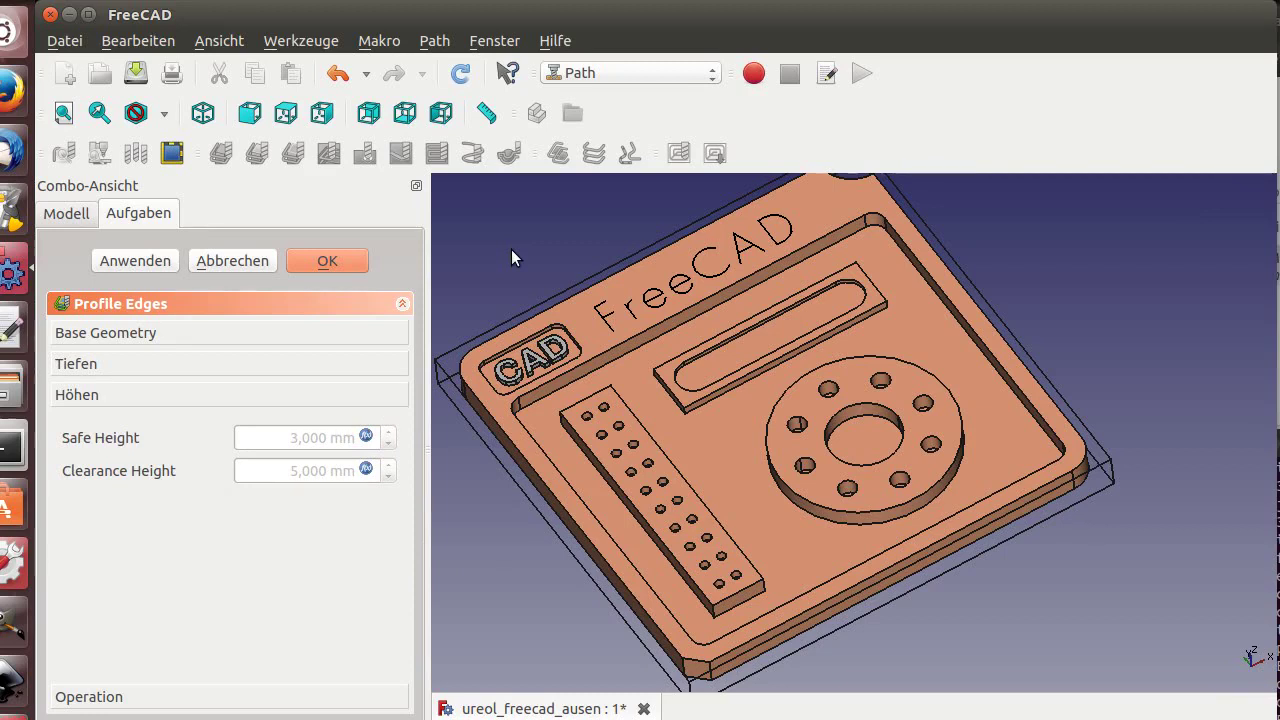
click(100, 696)
click(270, 532)
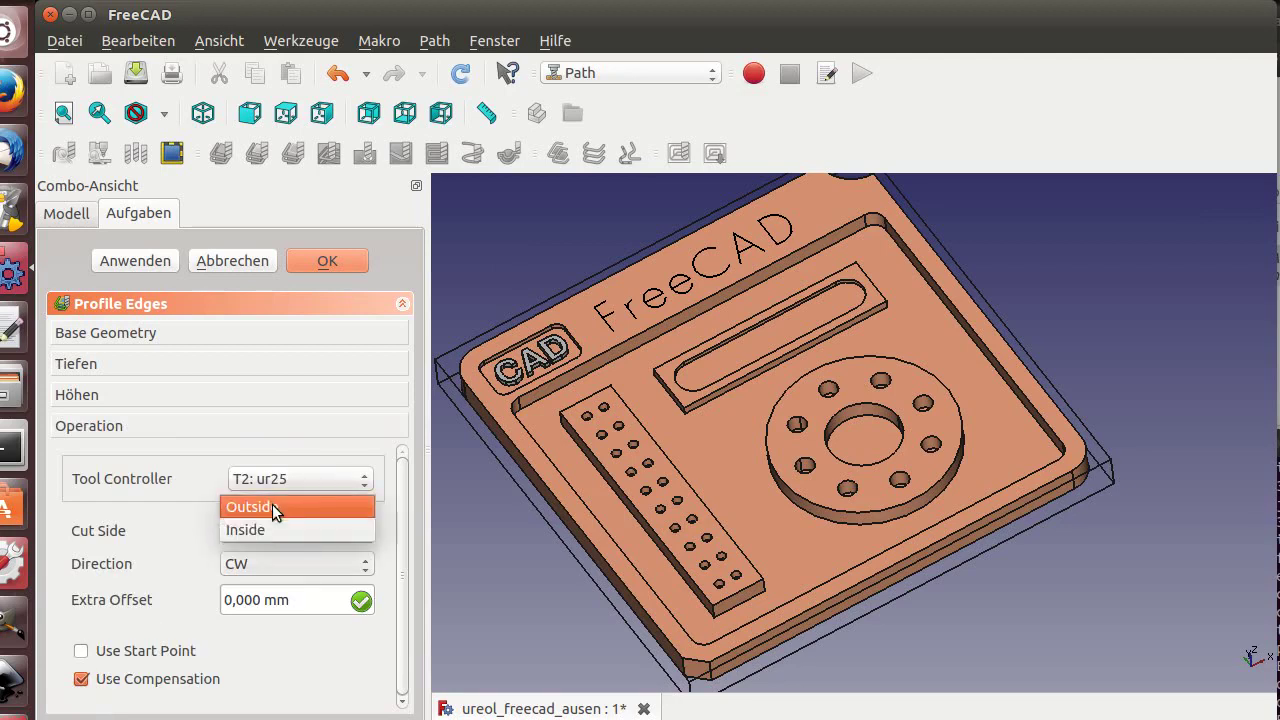
click(273, 502)
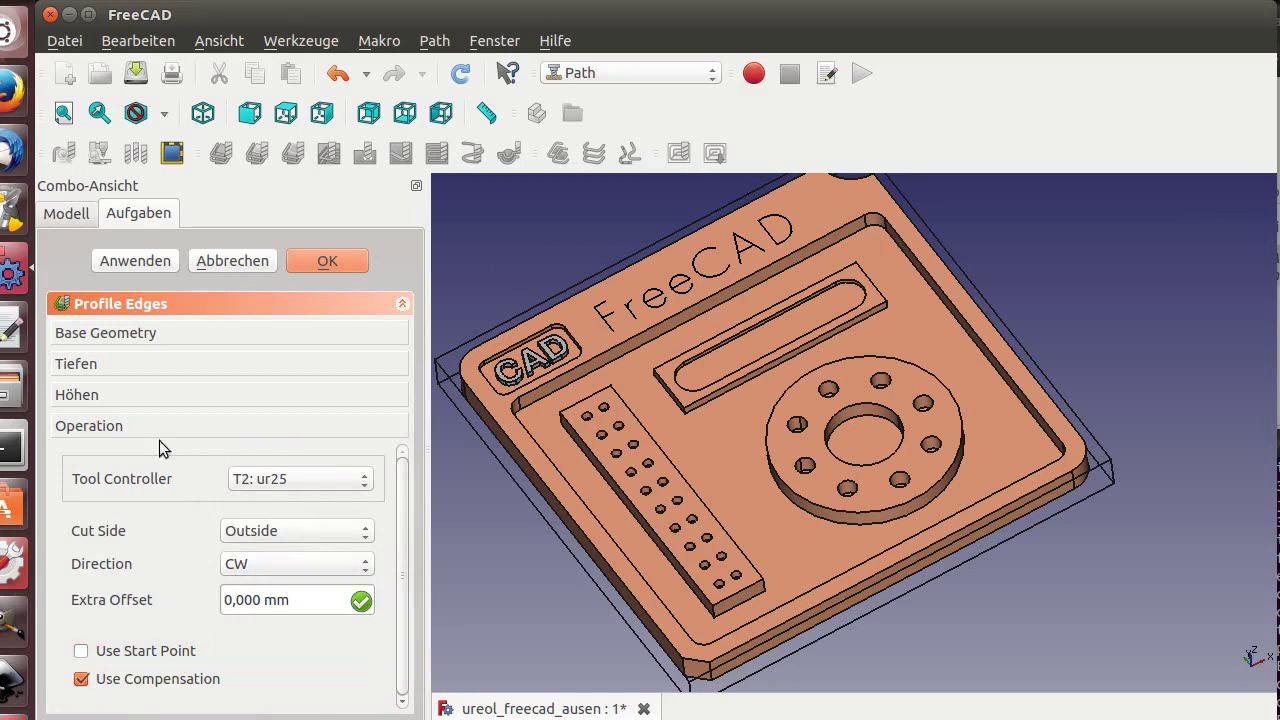
click(136, 262)
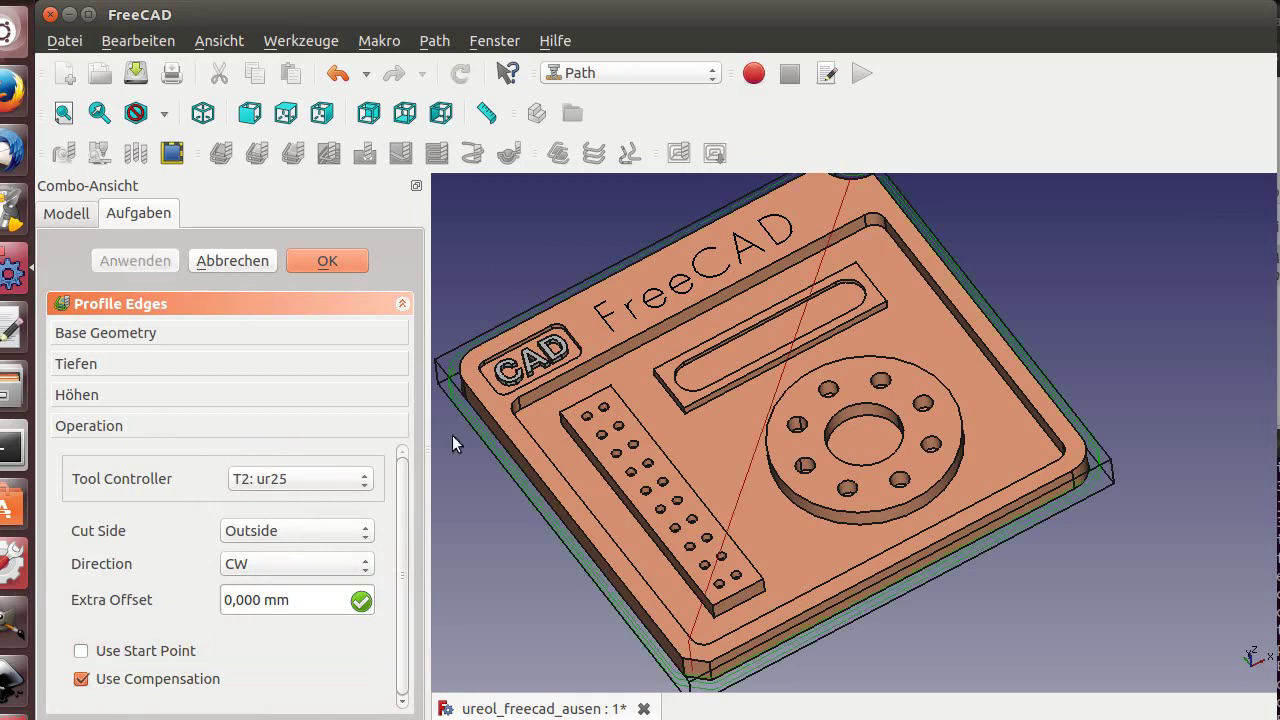
Inspect the outer contour toolpath from top and angled views, then accept the Profile Edges operation
middle_drag(843, 614, 840, 618)
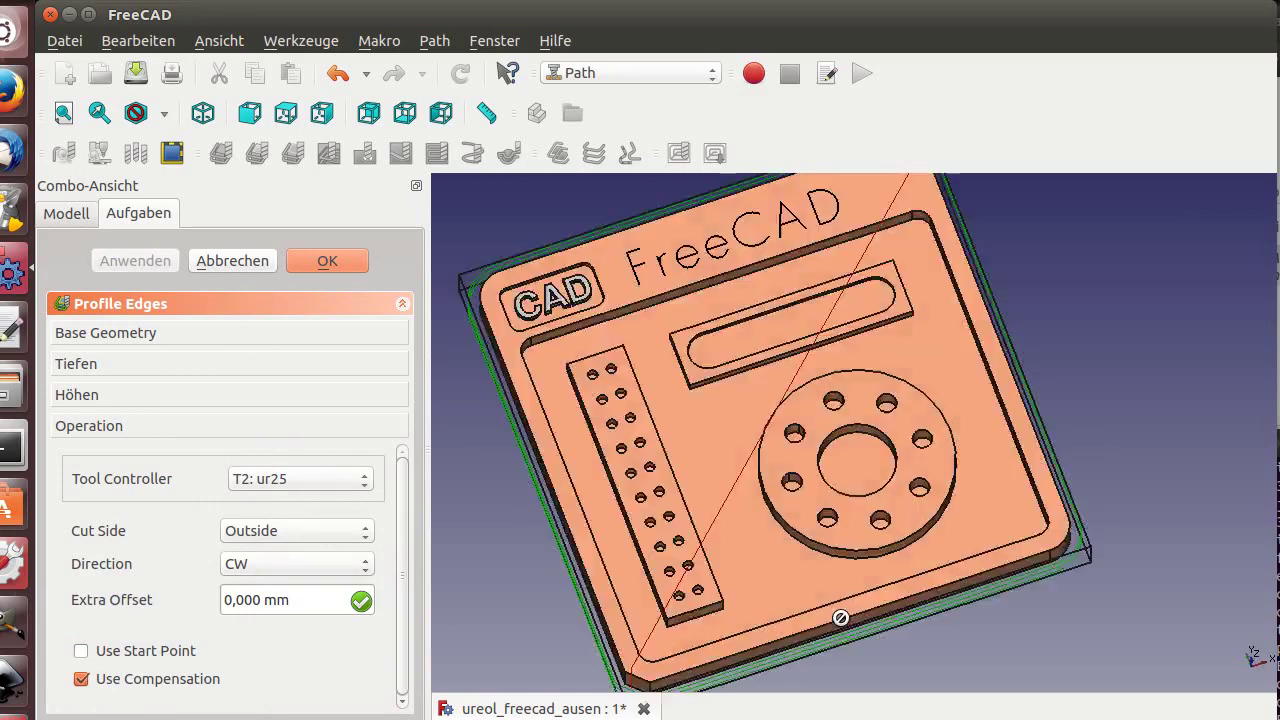
key(2)
scroll(529, 657, up, 5)
scroll(529, 657, up, 3)
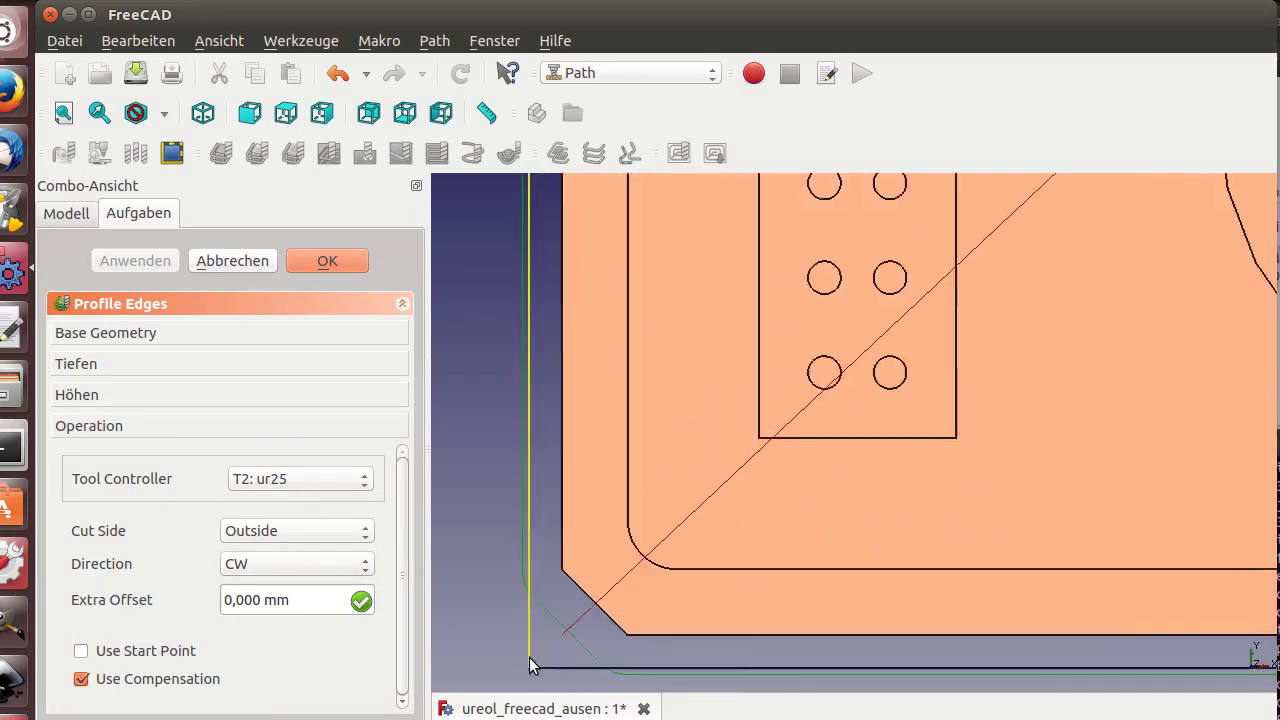
scroll(529, 657, down, 3)
scroll(529, 657, down, 5)
scroll(529, 657, up, 3)
scroll(544, 663, up, 2)
mouse_move(544, 663)
middle_down()
mouse_move(620, 650)
mouse_move(757, 566)
mouse_move(699, 612)
middle_up()
scroll(771, 586, up, 3)
scroll(774, 591, down, 3)
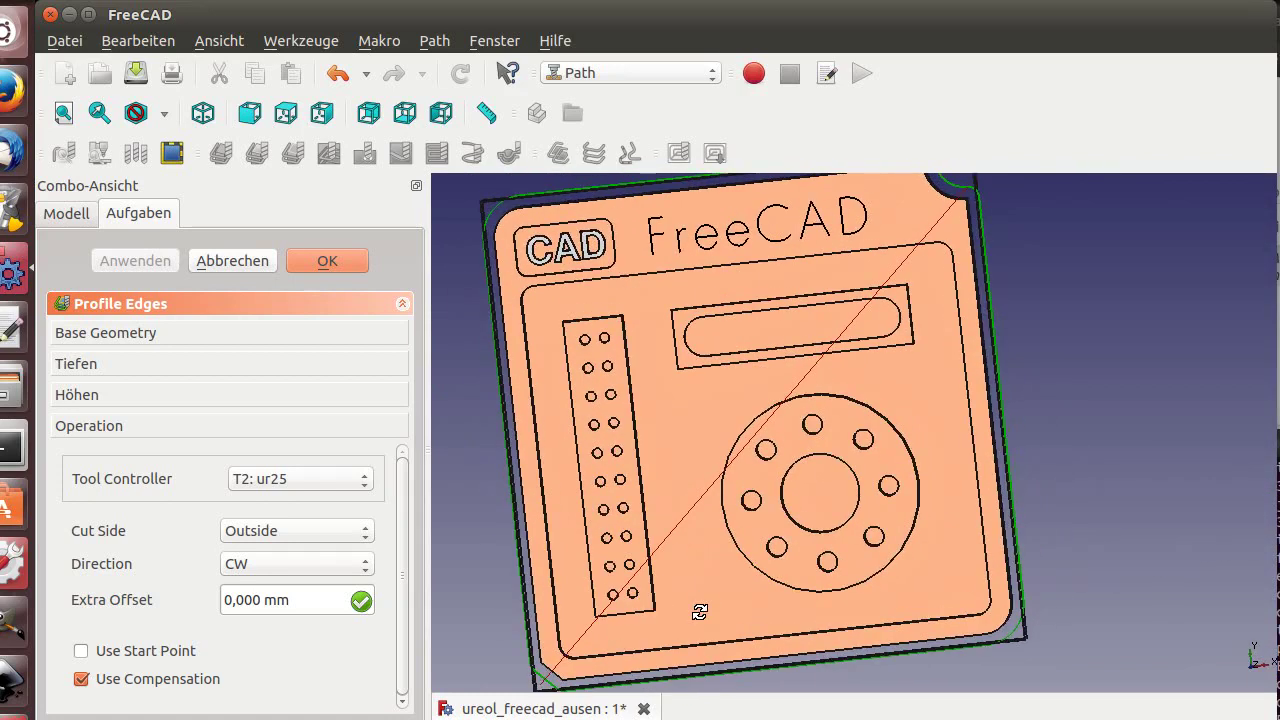
mouse_move(650, 452)
middle_down()
mouse_move(641, 469)
mouse_move(653, 445)
middle_up()
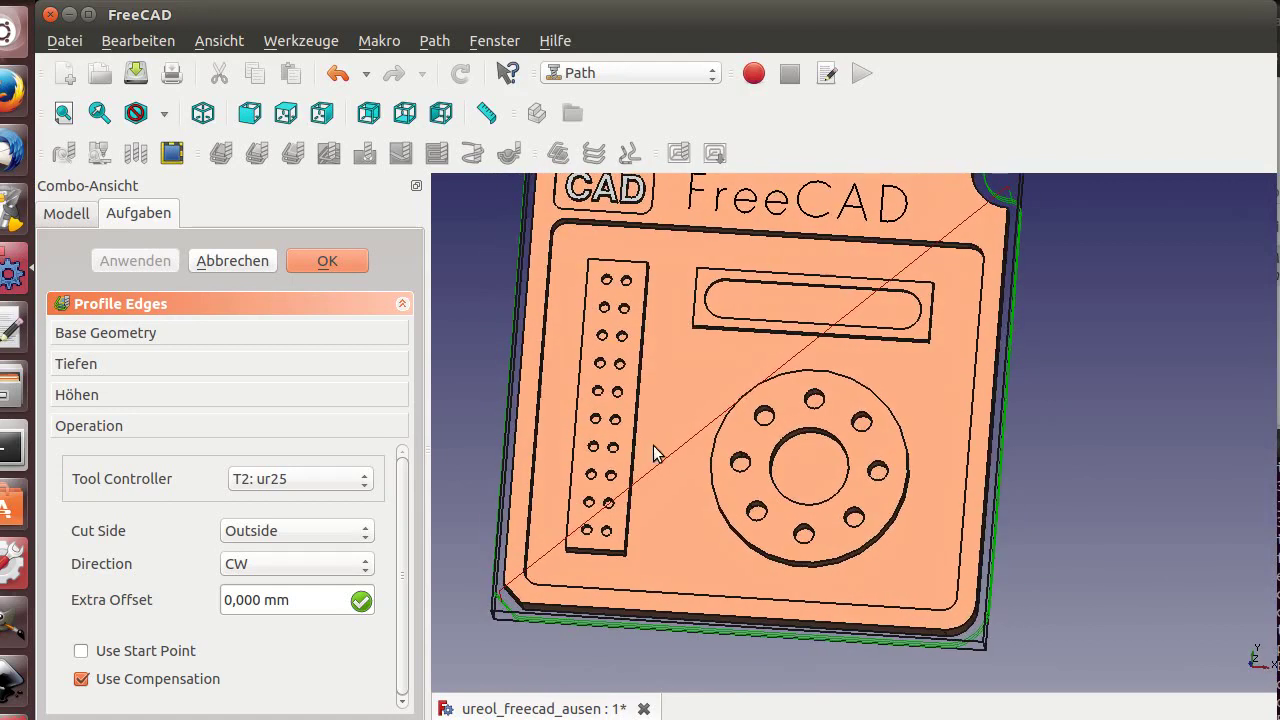
click(350, 260)
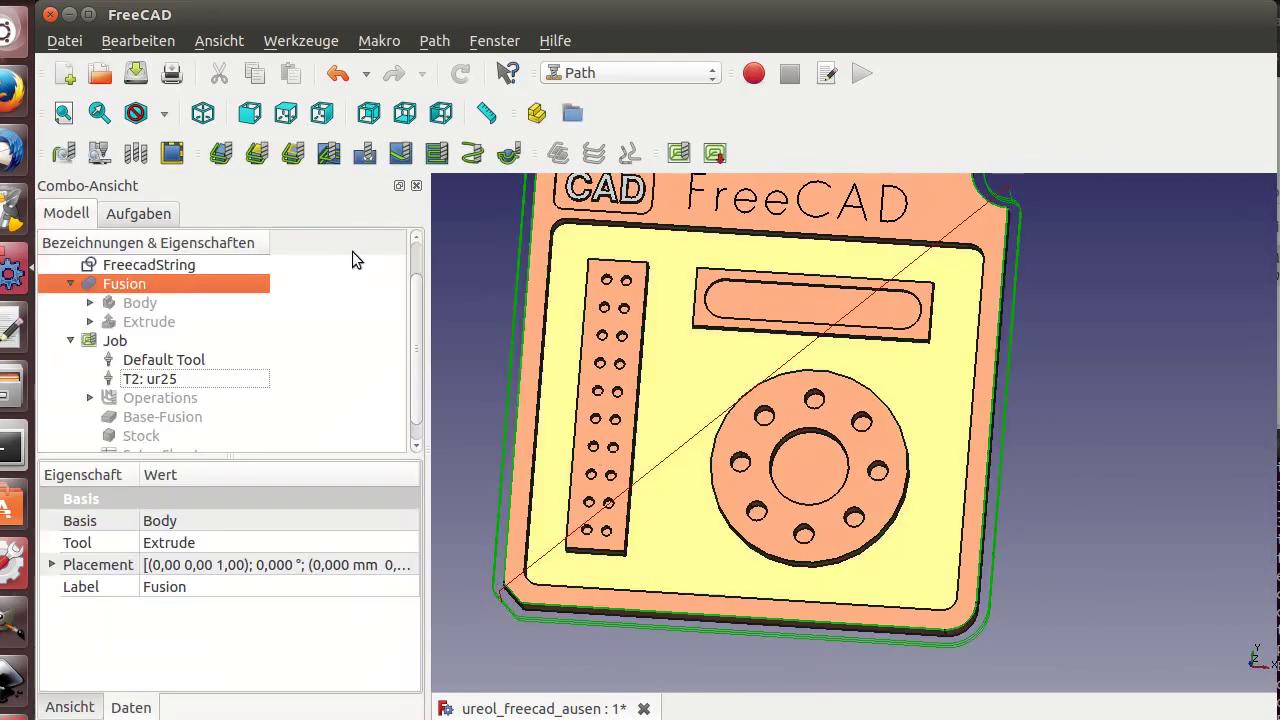
Post-process the job as LinuxCNC G-code to te.ngc, replacing the existing file
click(712, 153)
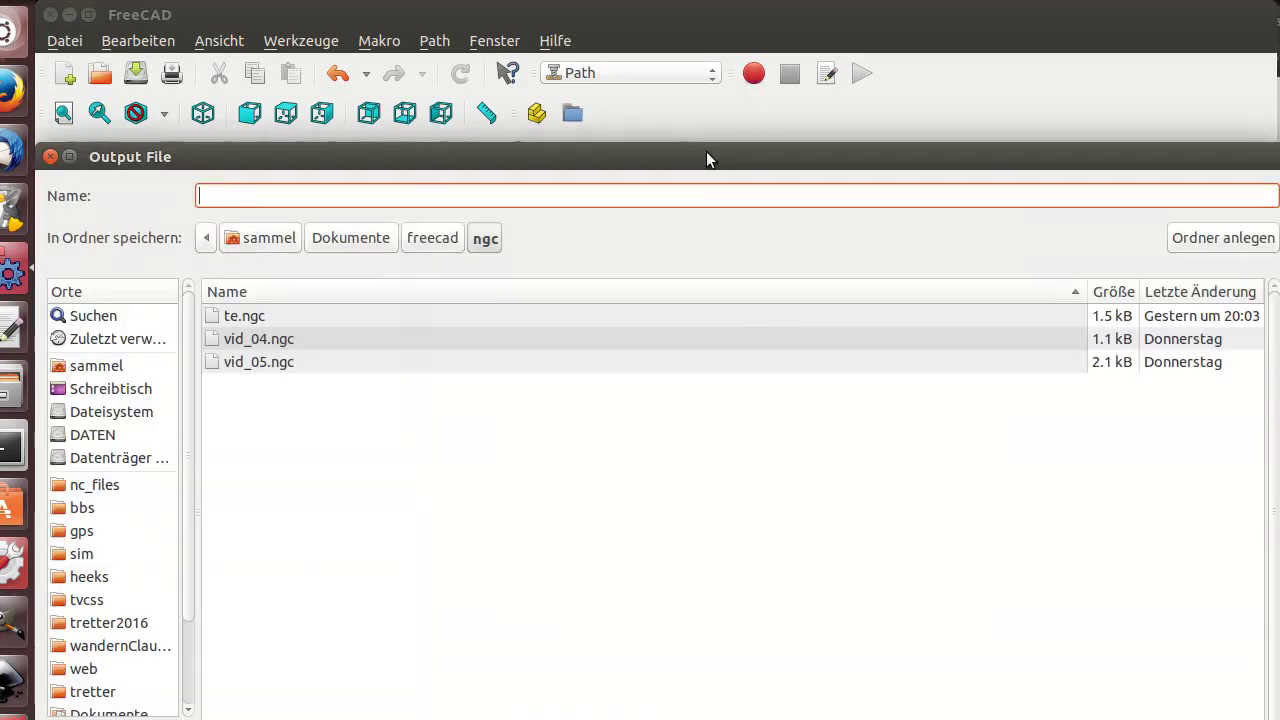
click(257, 316)
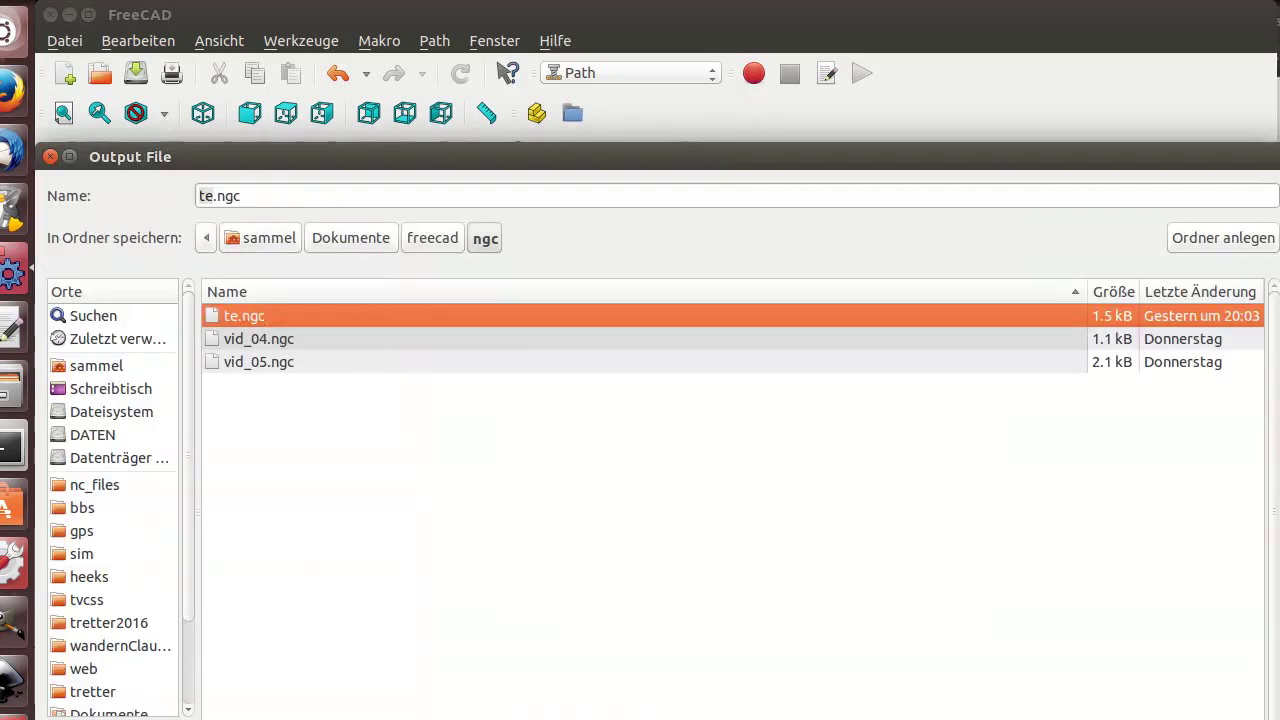
key(Return)
click(814, 564)
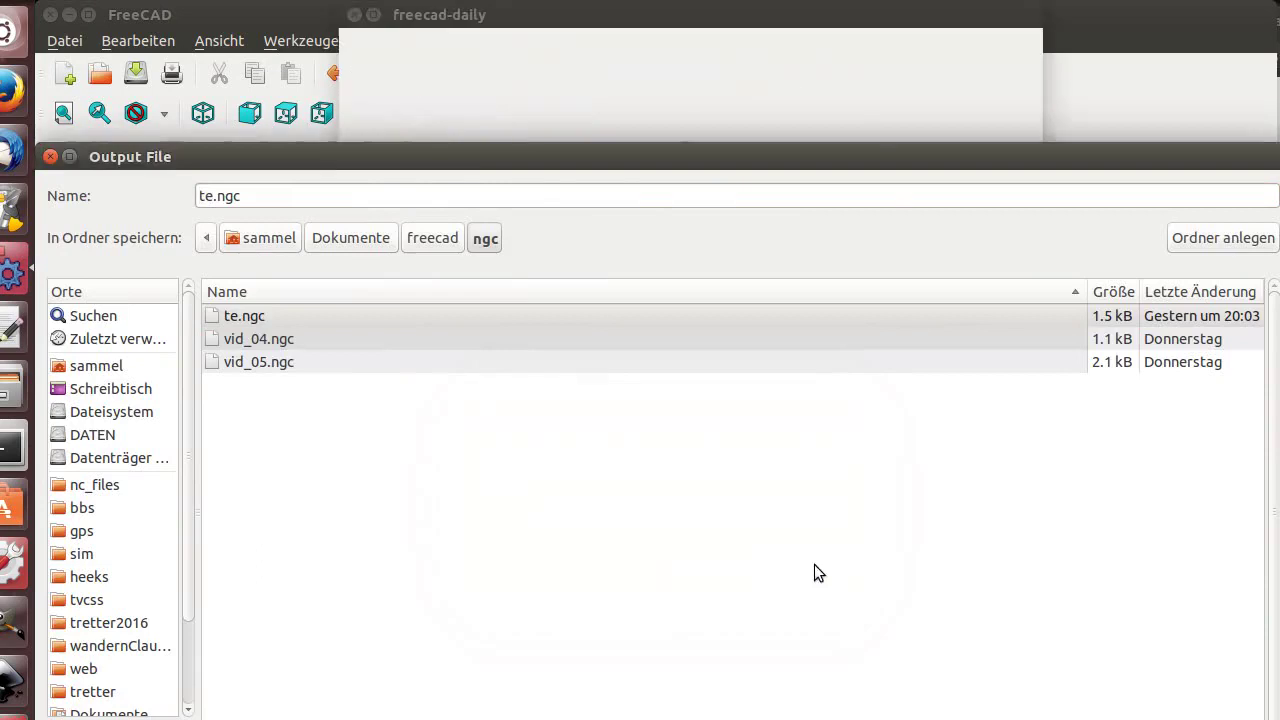
Scroll through the generated G-code to review the Profile_Edges passes at -1, -2 and -3 mm
scroll(655, 498, down, 1)
scroll(651, 502, down, 4)
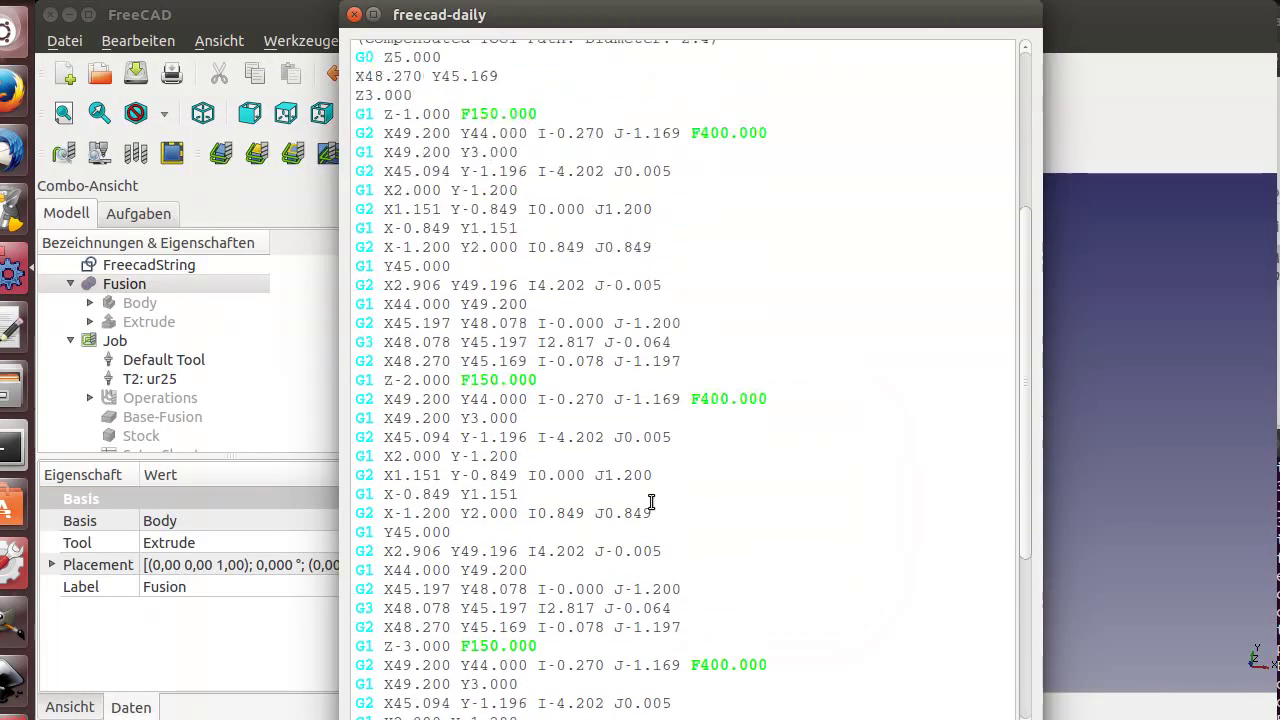
scroll(651, 502, down, 5)
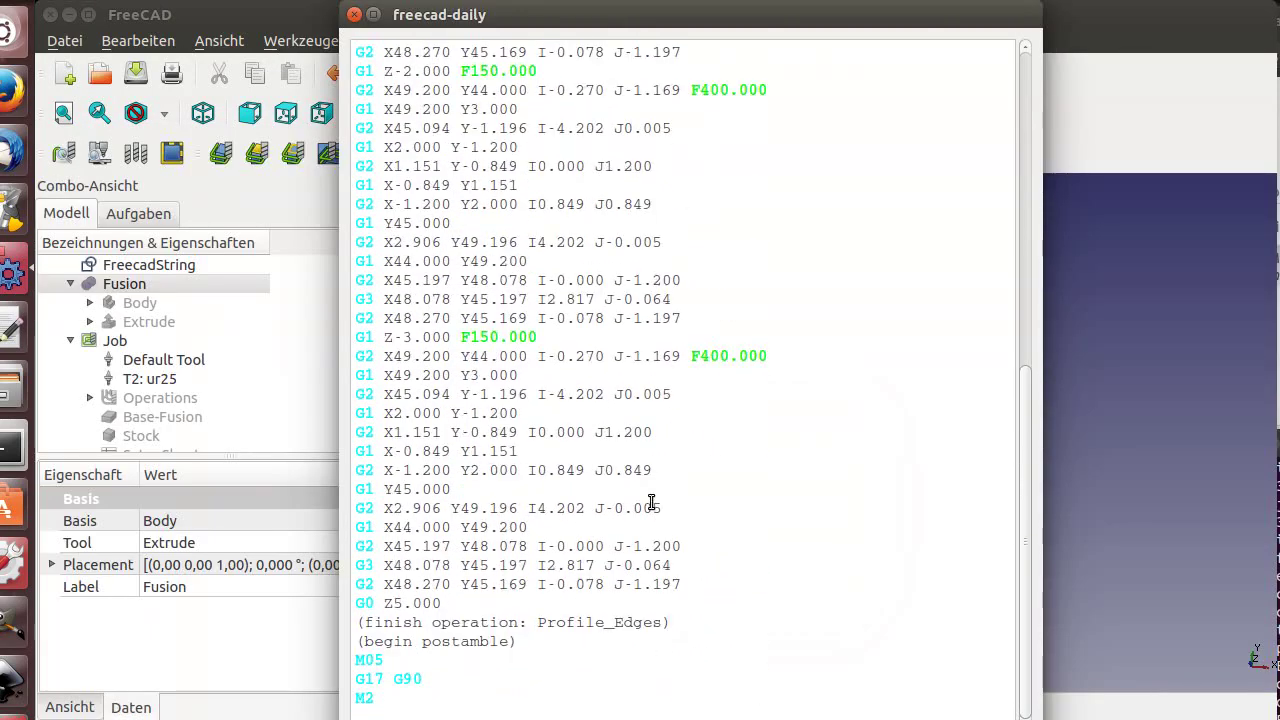
scroll(651, 502, up, 1)
scroll(651, 502, up, 5)
scroll(651, 502, up, 5)
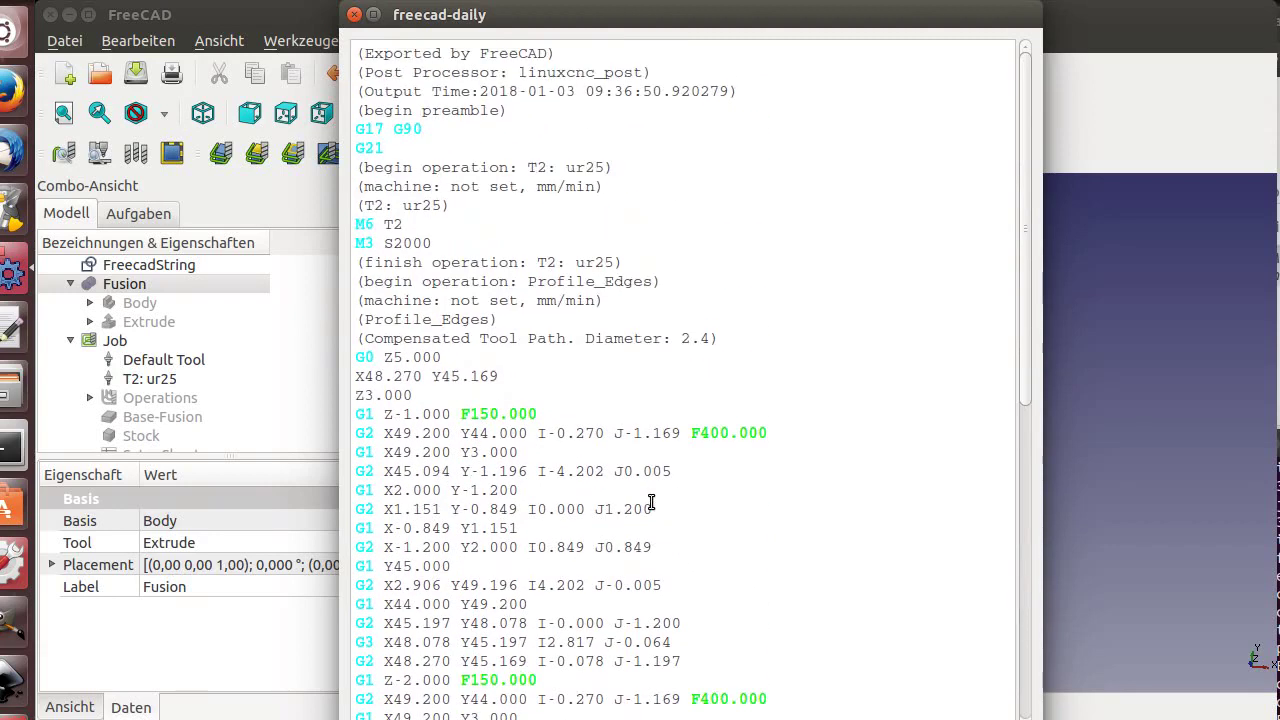
scroll(651, 502, down, 2)
scroll(651, 502, down, 4)
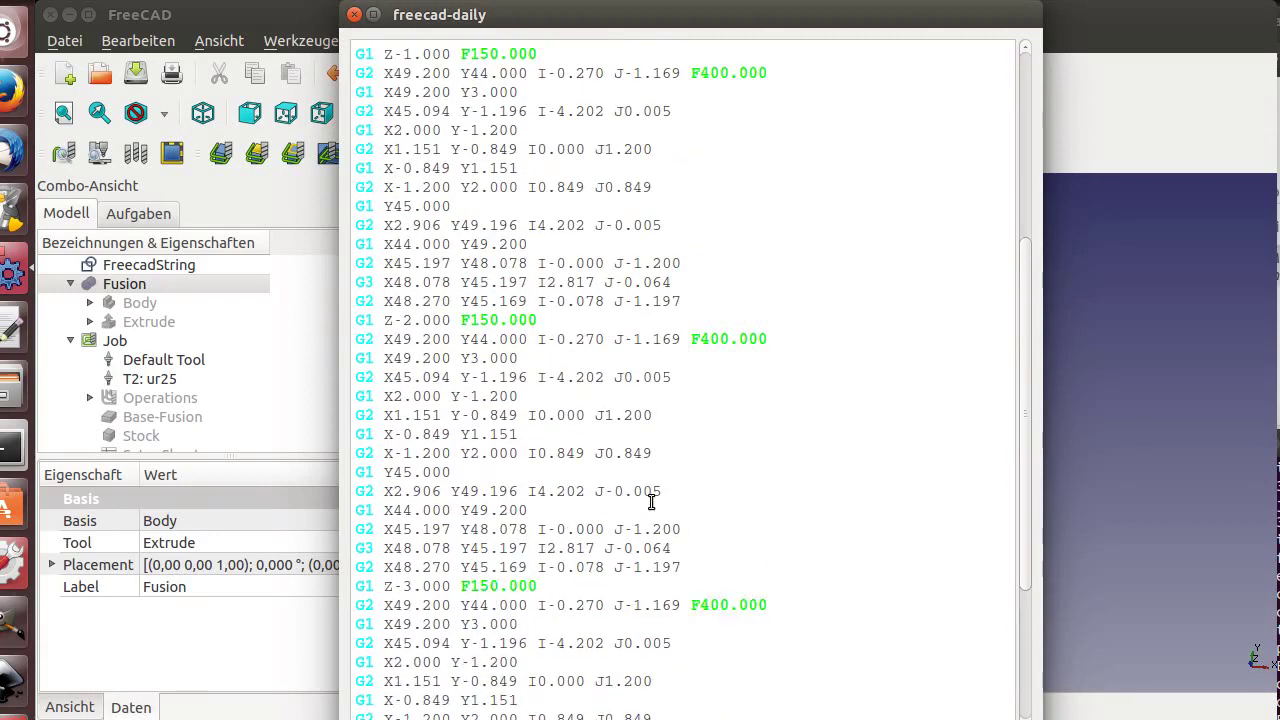
scroll(651, 502, down, 4)
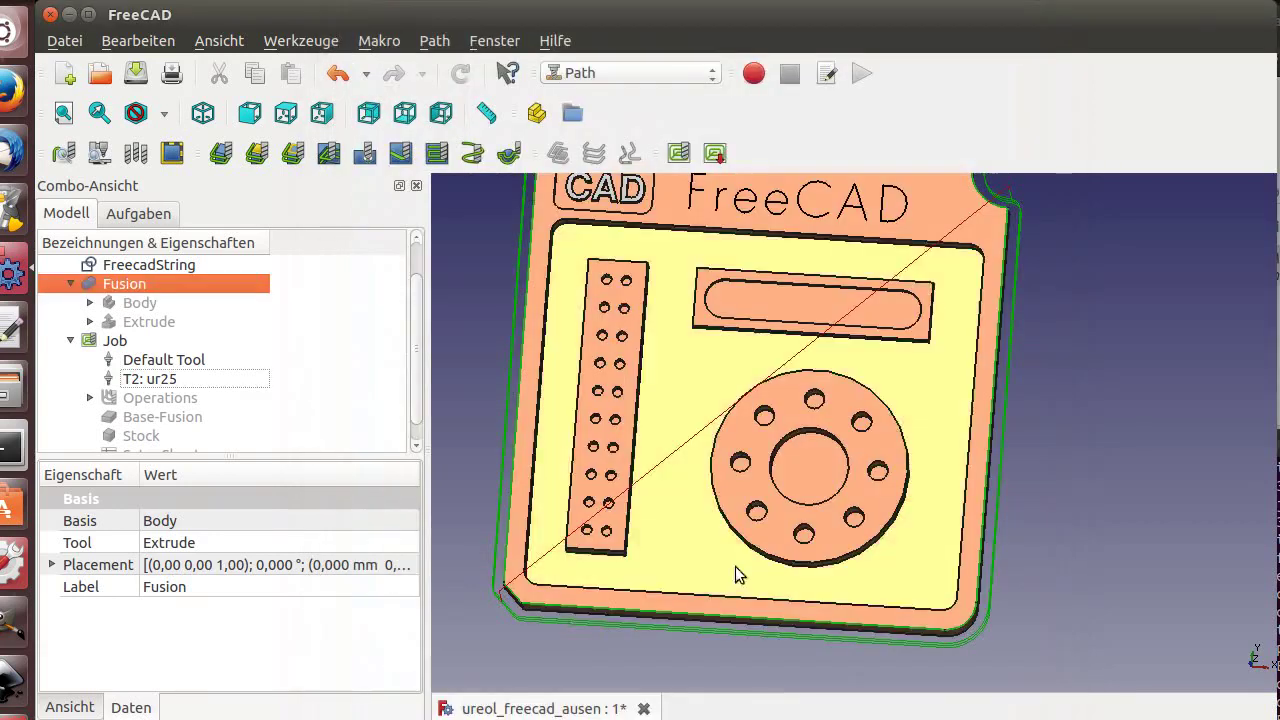
Tilt the plate into a 3D view and play the Path Simulator for the Profile_Edges cut
middle_drag(737, 571, 600, 443)
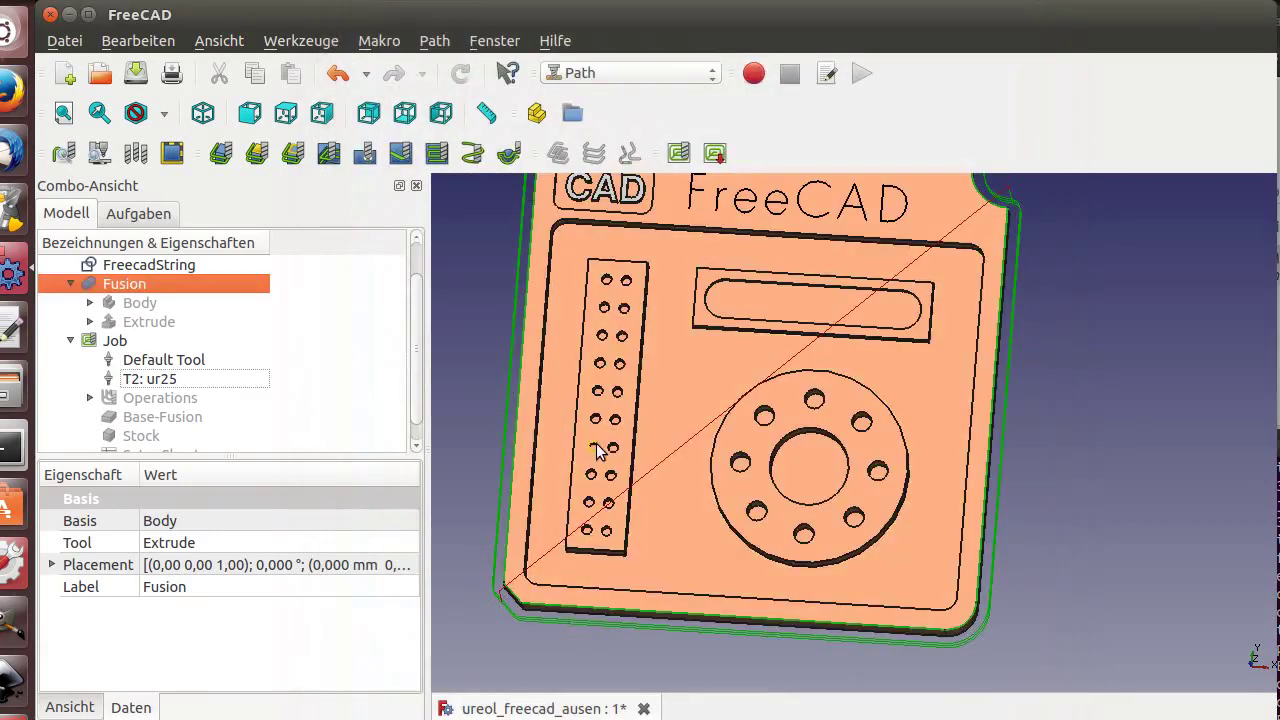
mouse_move(611, 491)
middle_down()
mouse_move(708, 503)
mouse_move(714, 540)
mouse_move(665, 518)
middle_up()
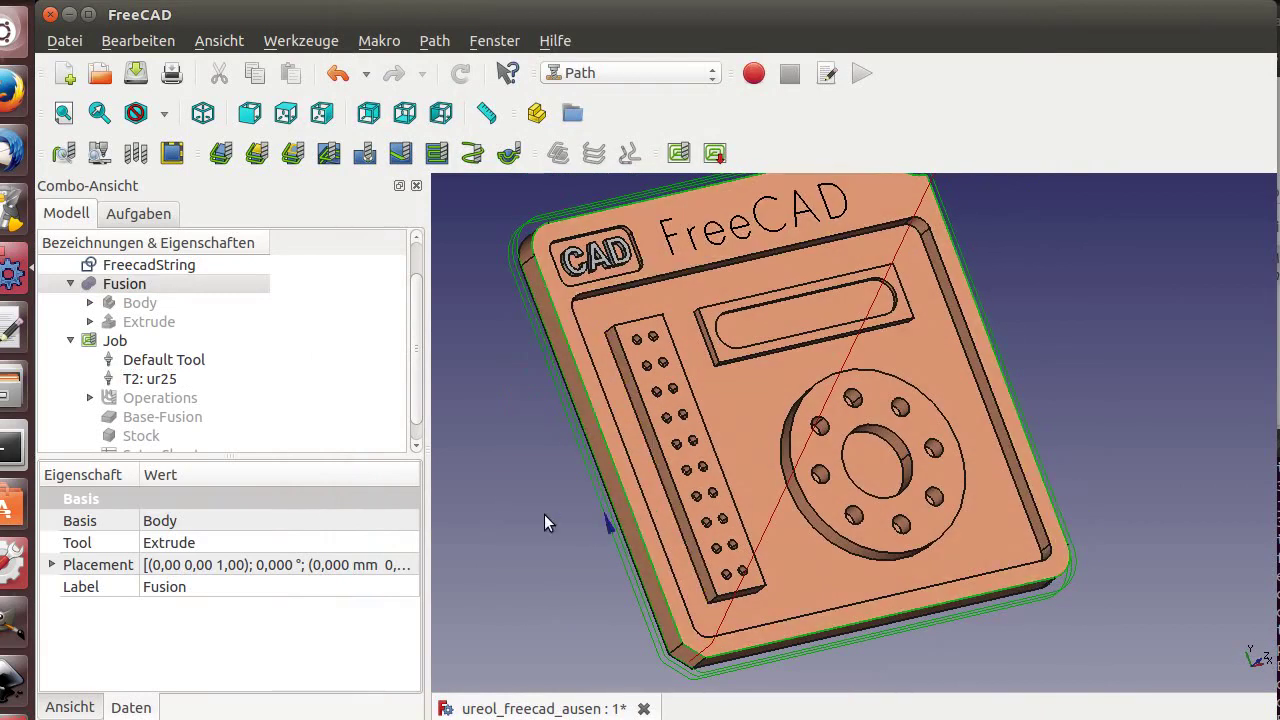
click(99, 153)
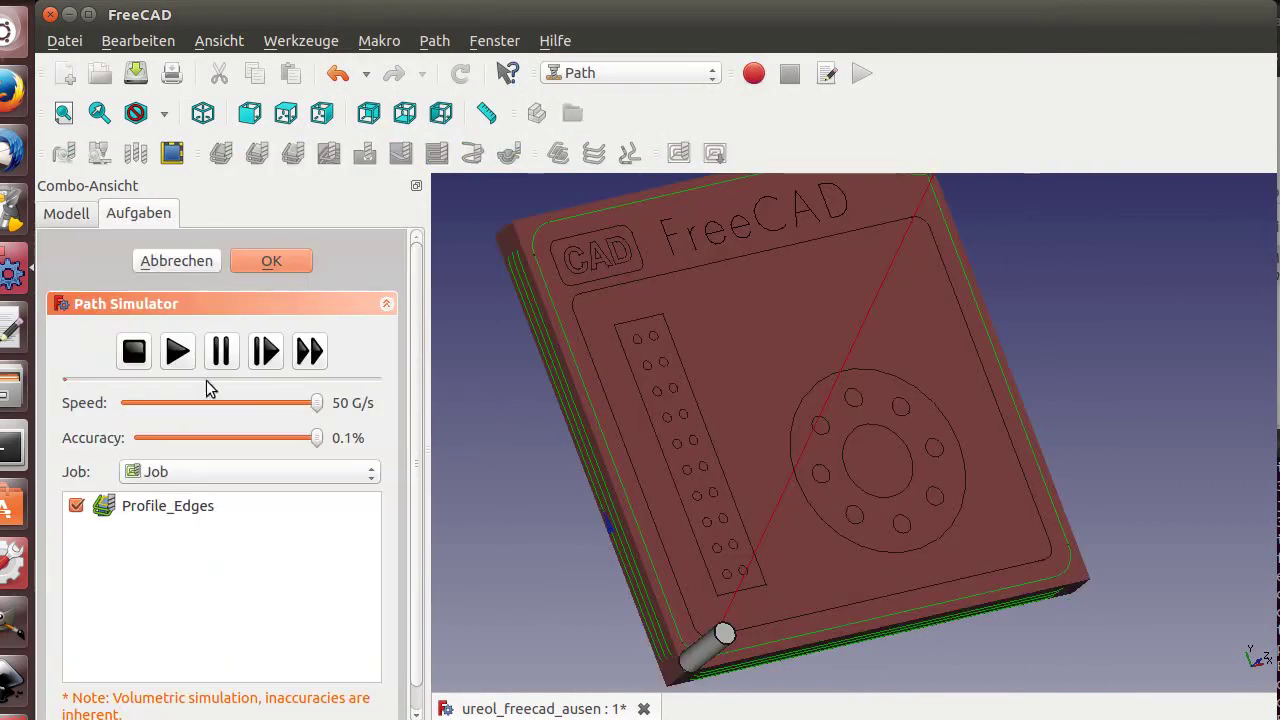
click(177, 351)
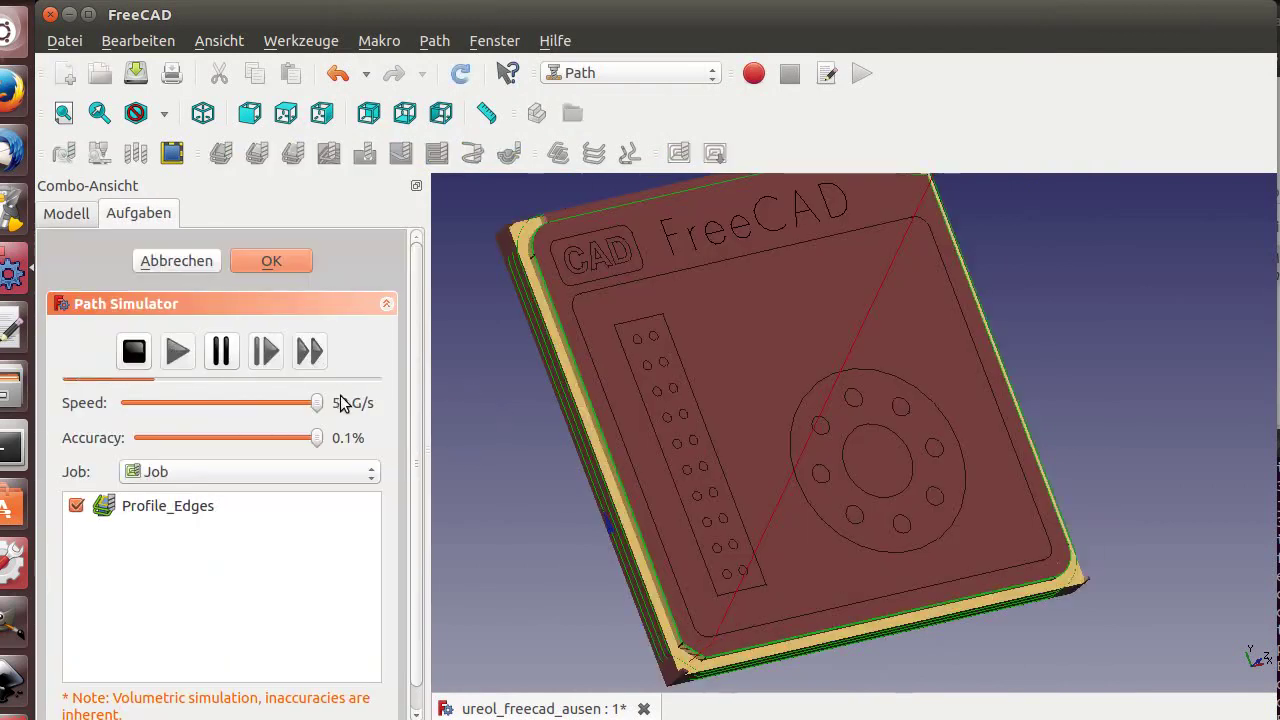